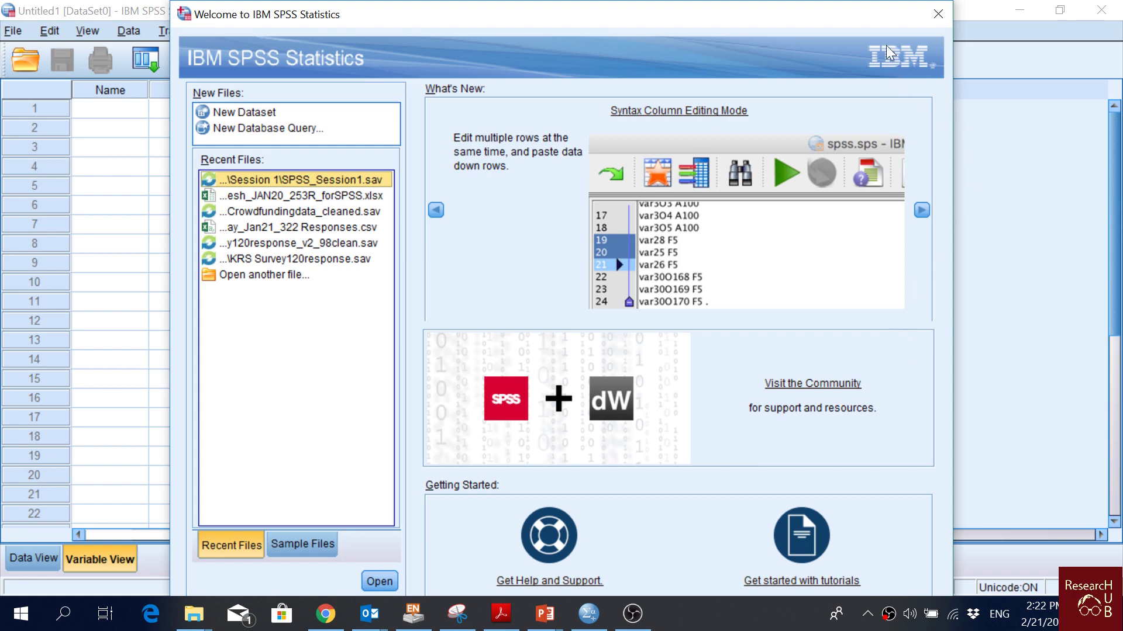
Close the IBM SPSS Statistics Welcome dialog.
click(938, 14)
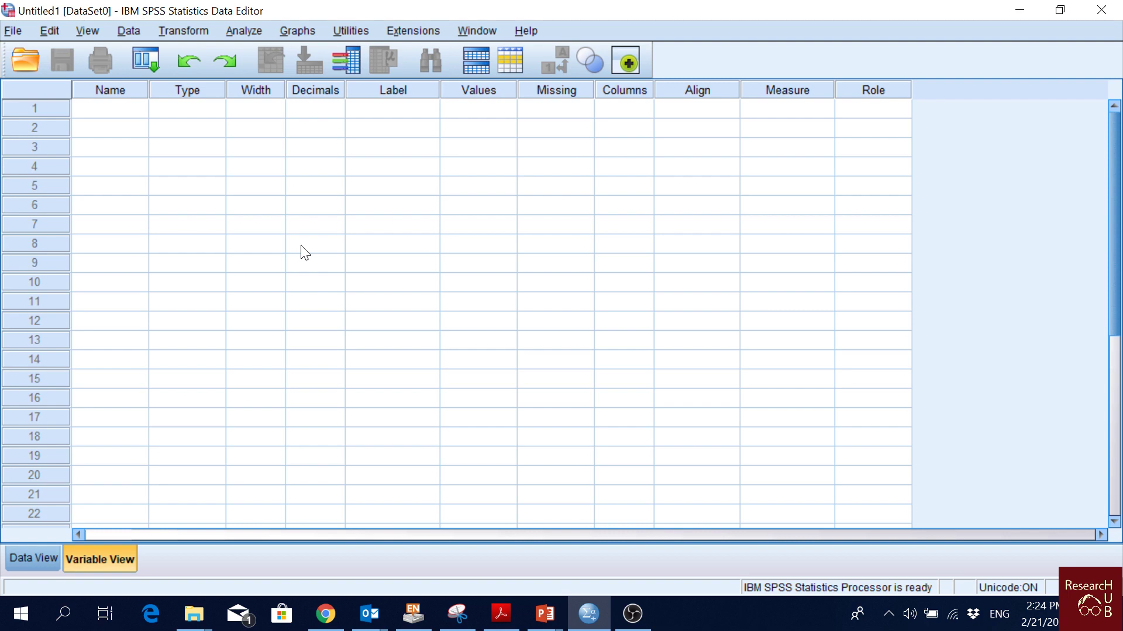
click(33, 558)
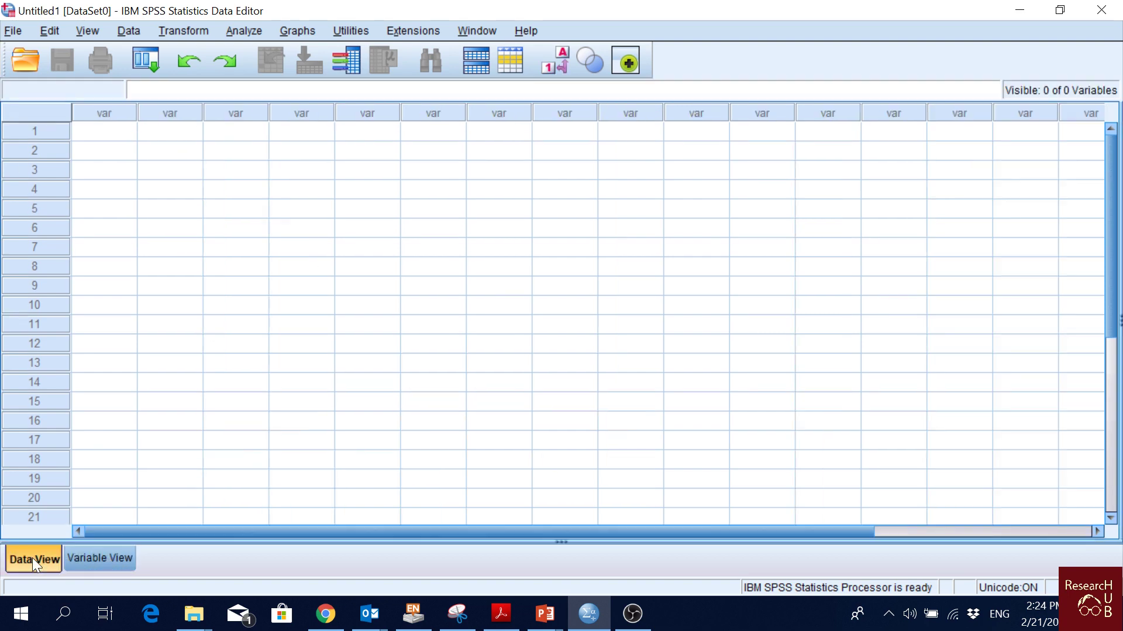
click(95, 560)
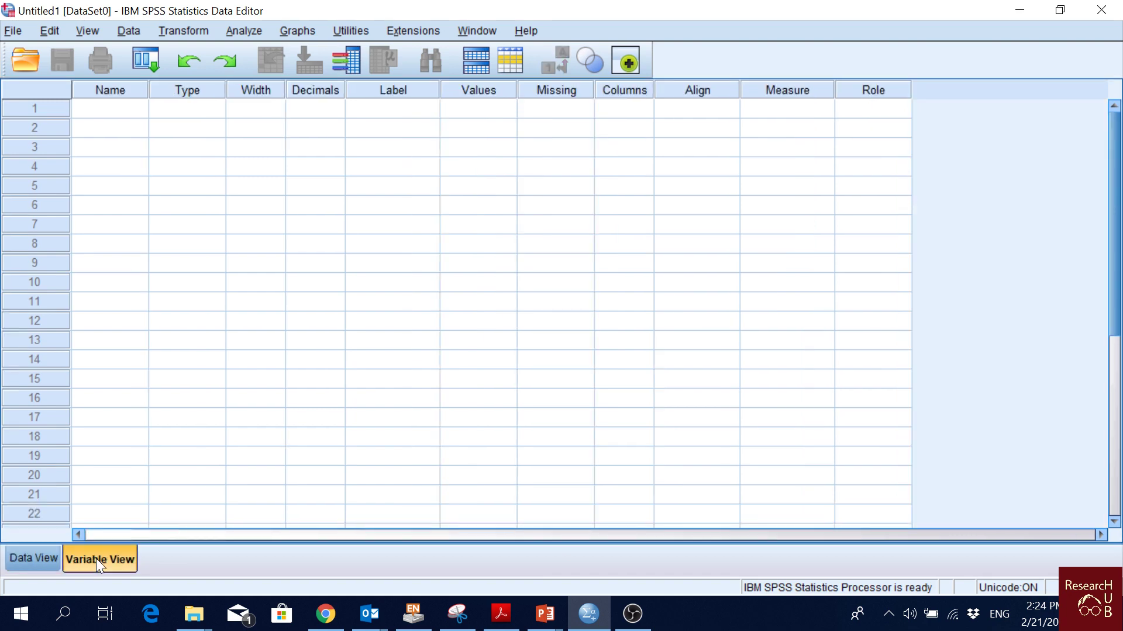
click(20, 565)
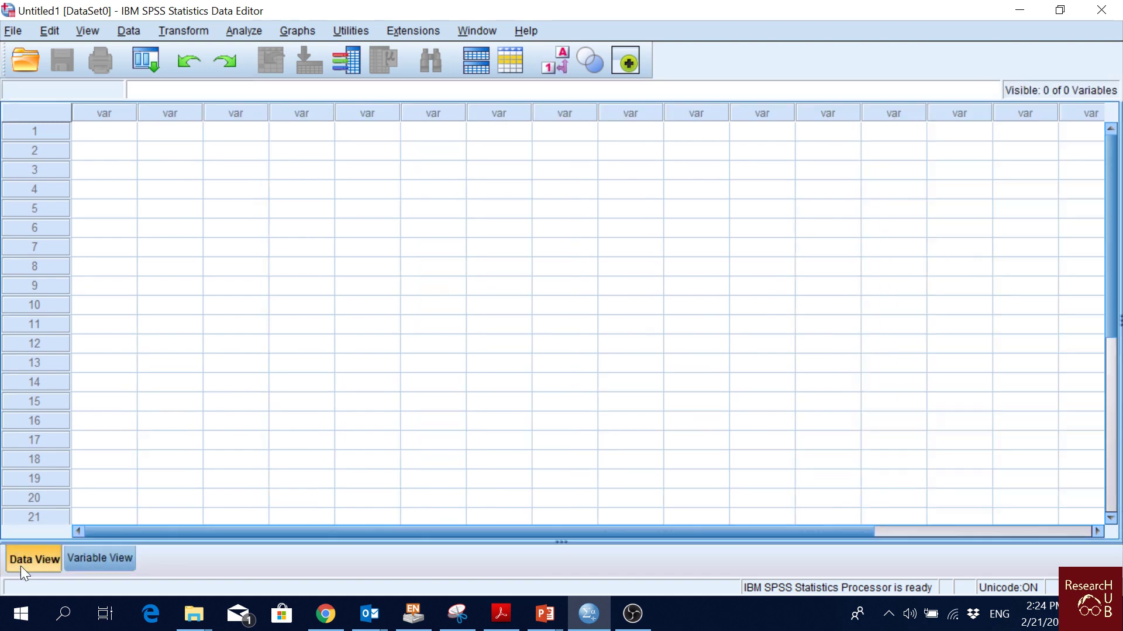
click(83, 560)
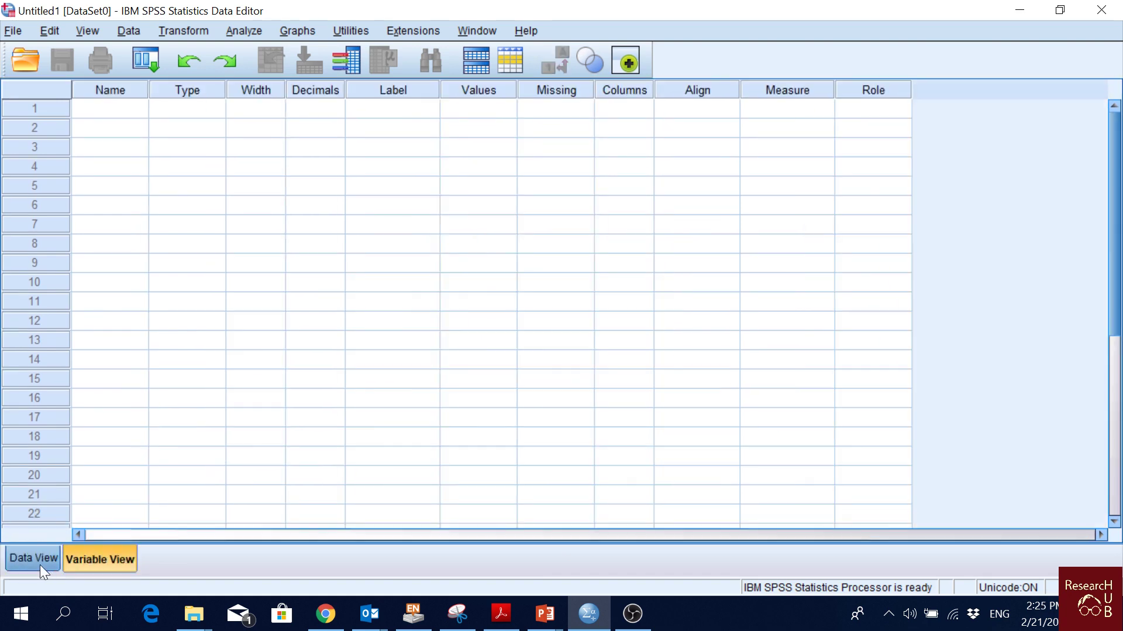
click(40, 564)
click(98, 556)
click(31, 560)
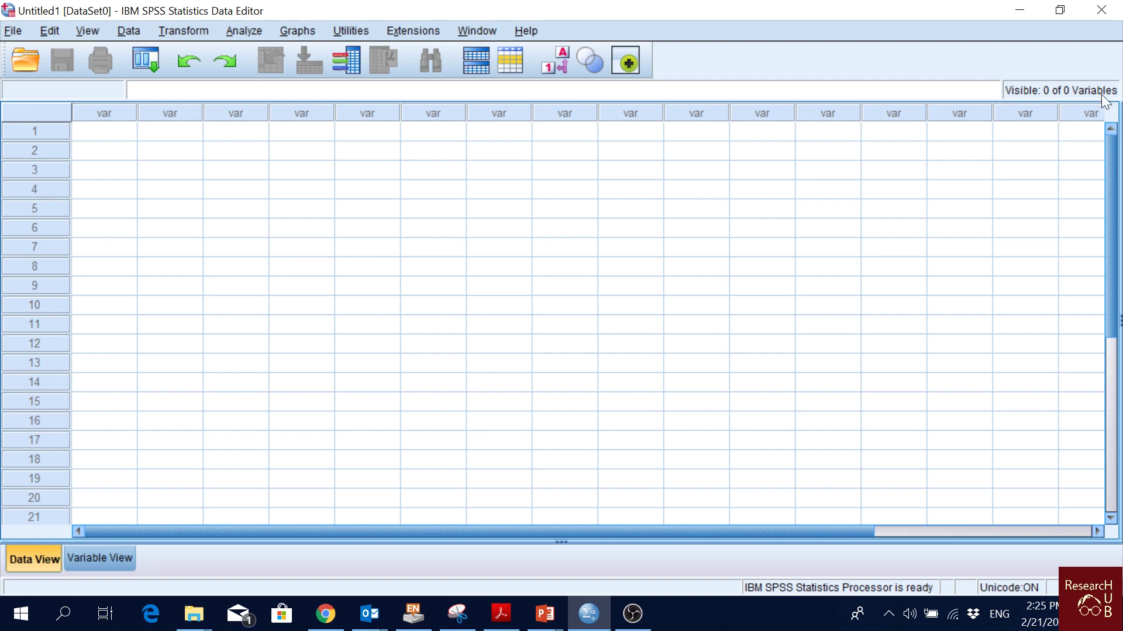
click(111, 558)
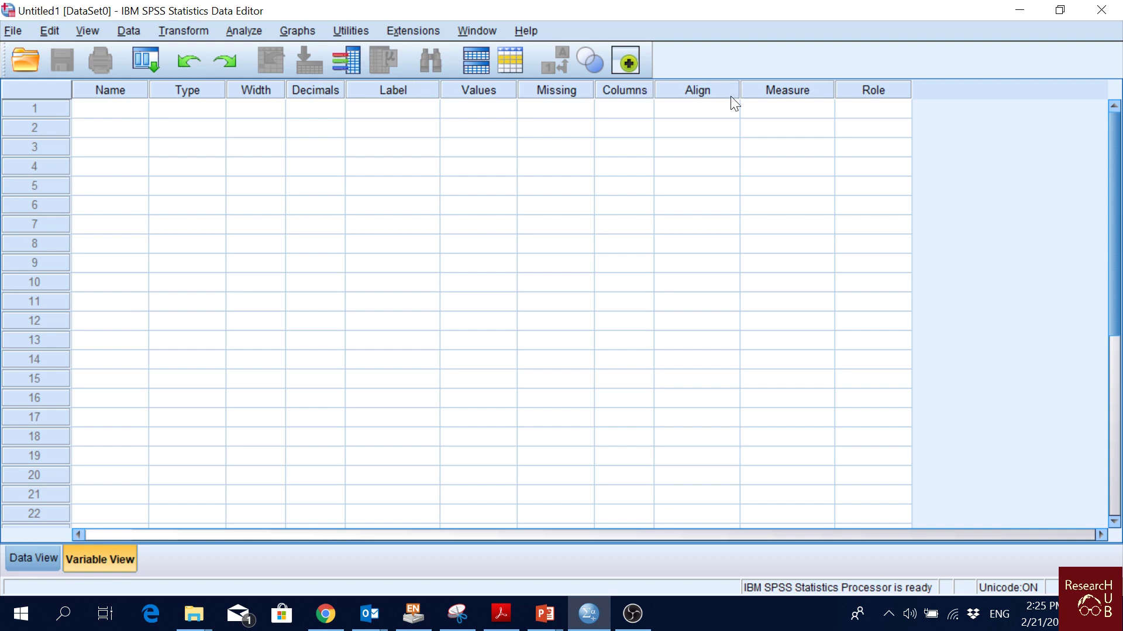
key(ctrl+t)
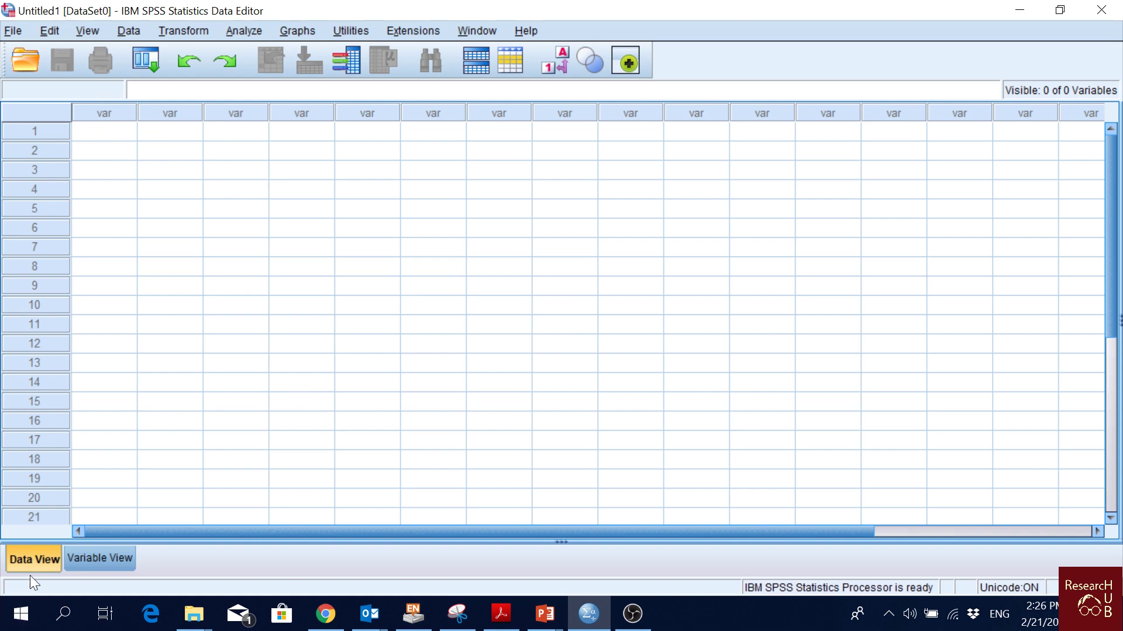
click(99, 133)
Enter 56, 40, 36, 35, 34, 29 and 34 down the first data column.
text(56)
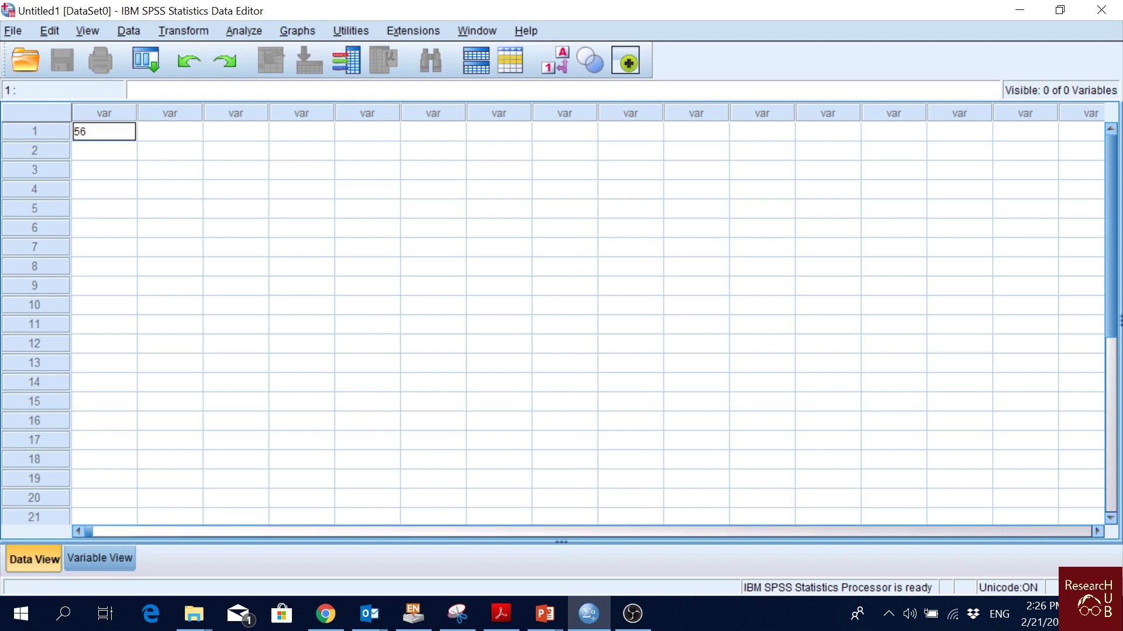
key(Return)
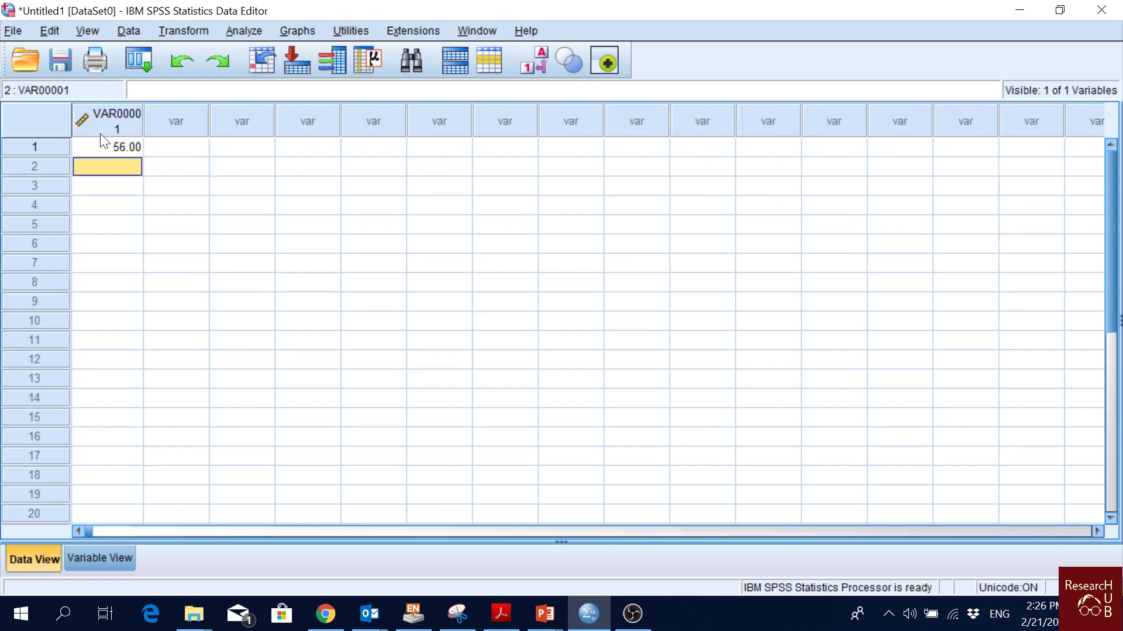
text(40)
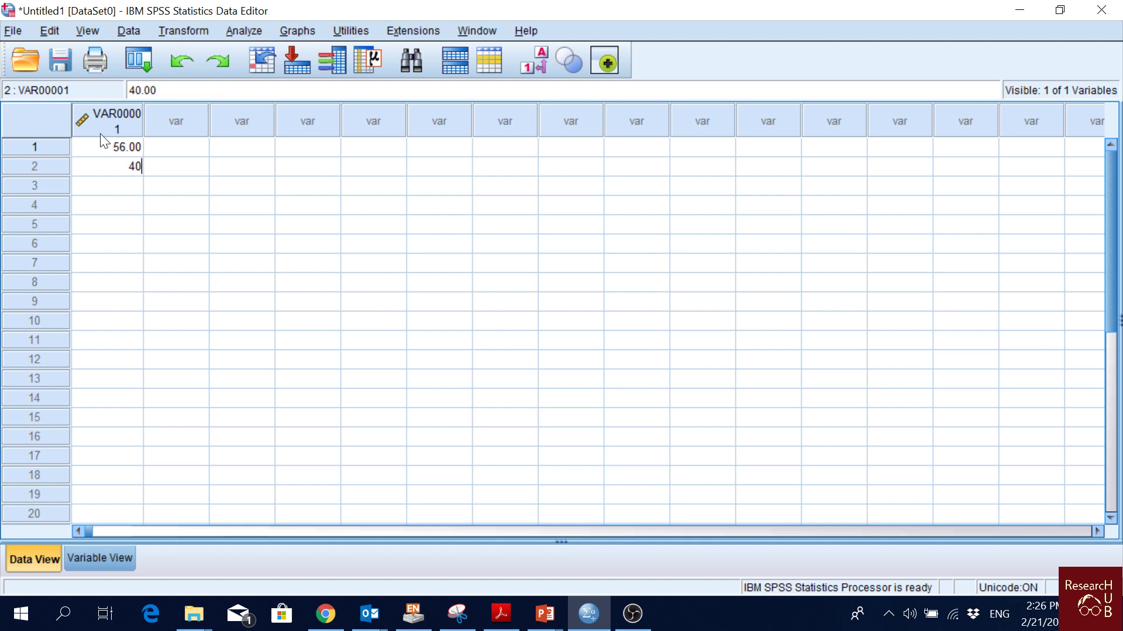
key(Return)
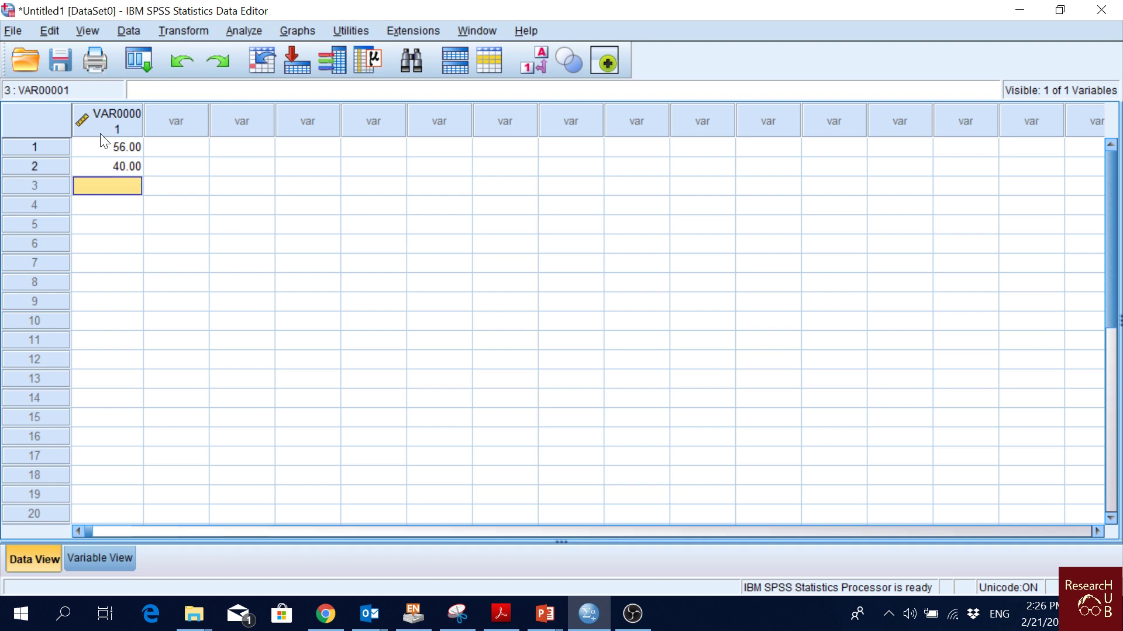
text(36)
key(Return)
text(35)
key(Return)
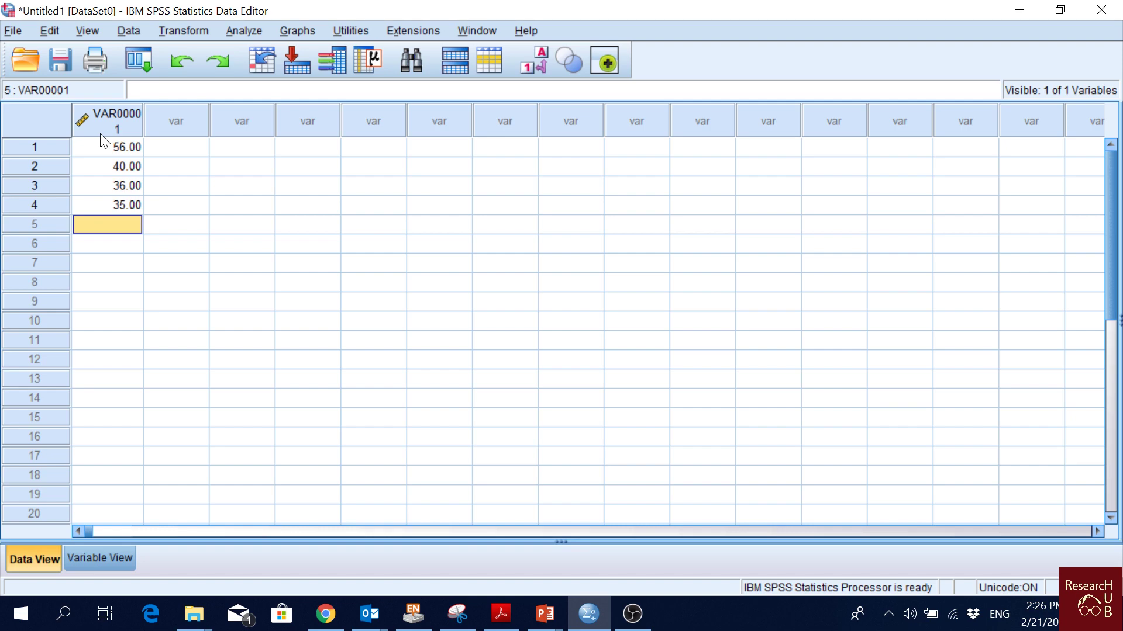
text(34)
key(Return)
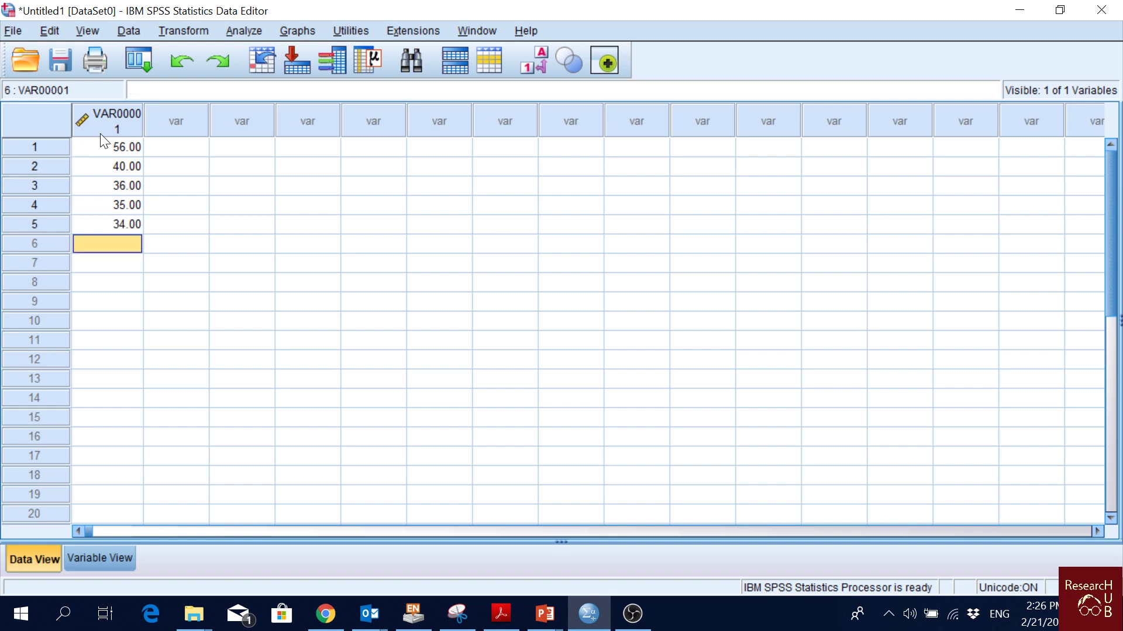
text(29)
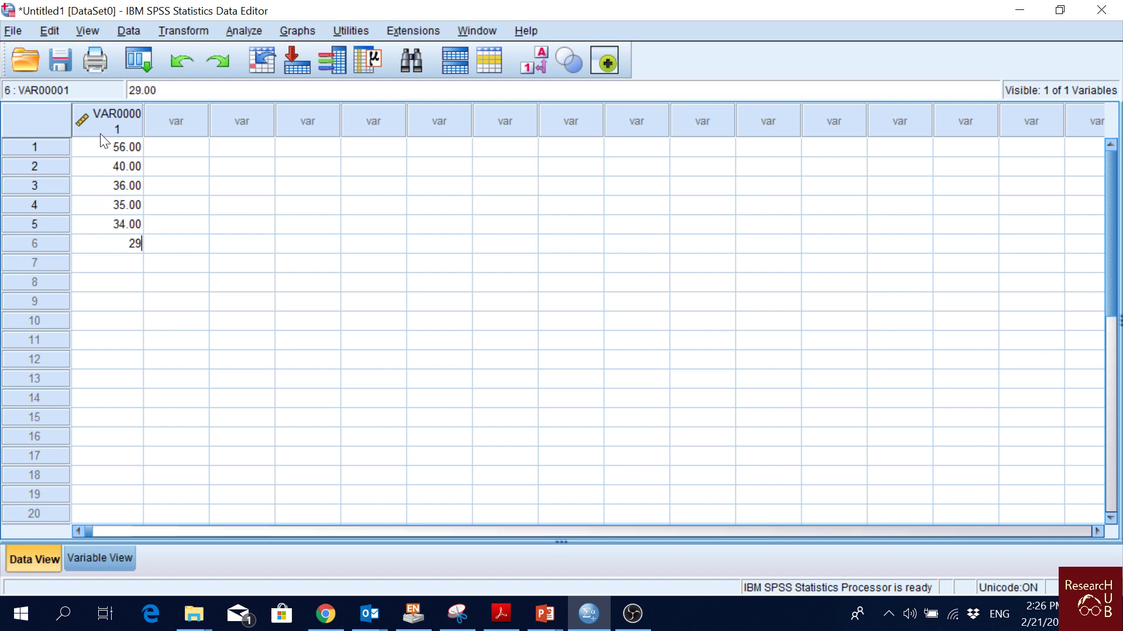
key(Return)
text(34)
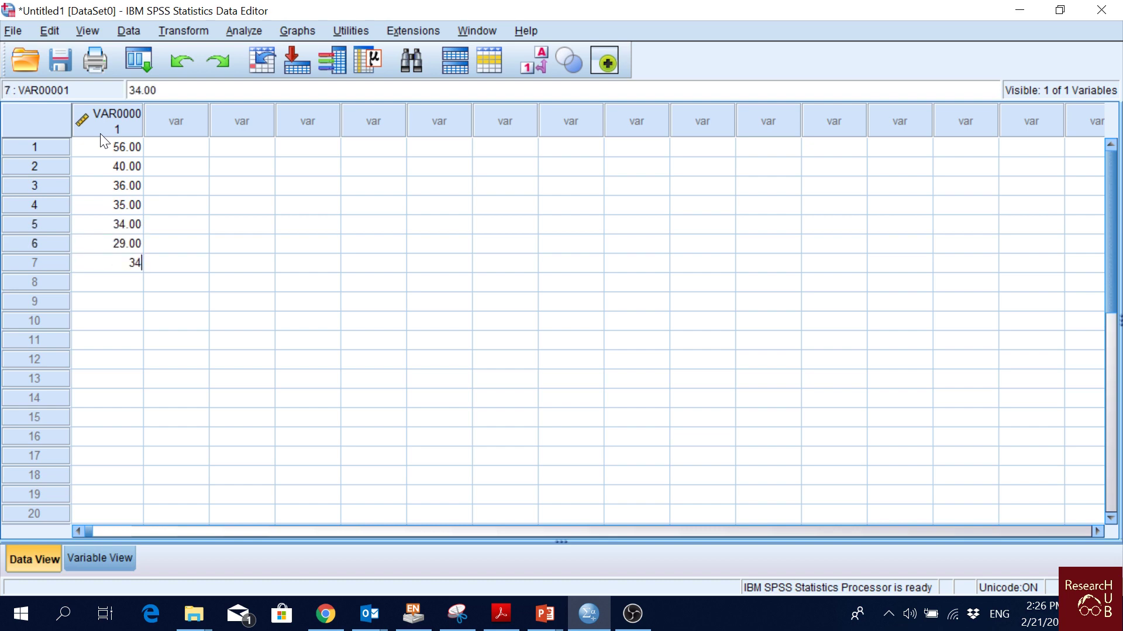
key(Tab)
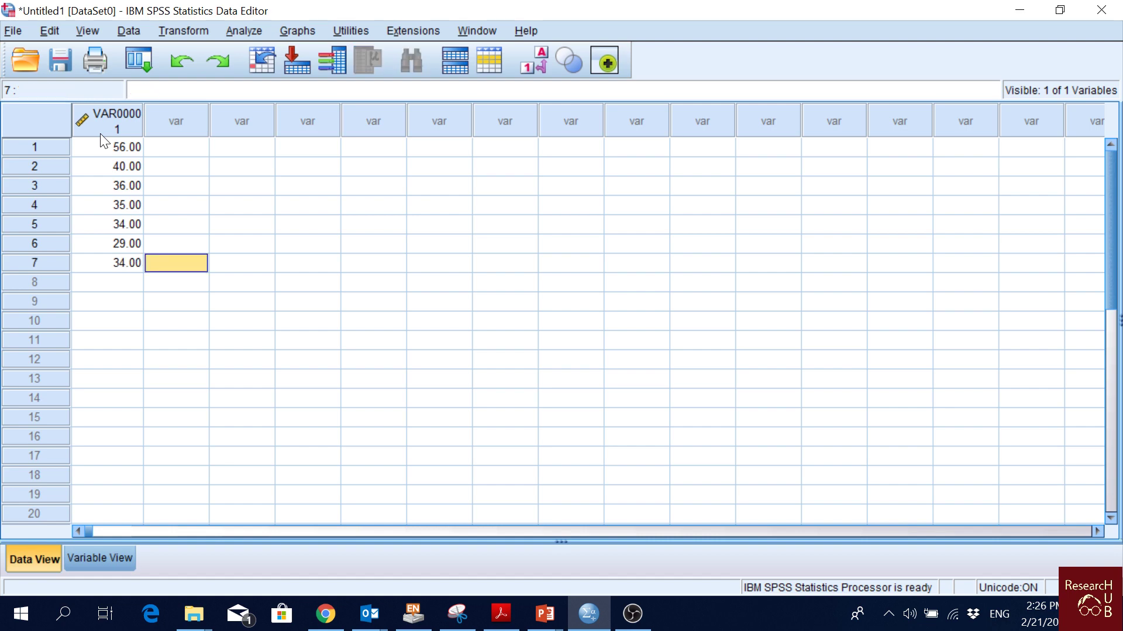
key(Left)
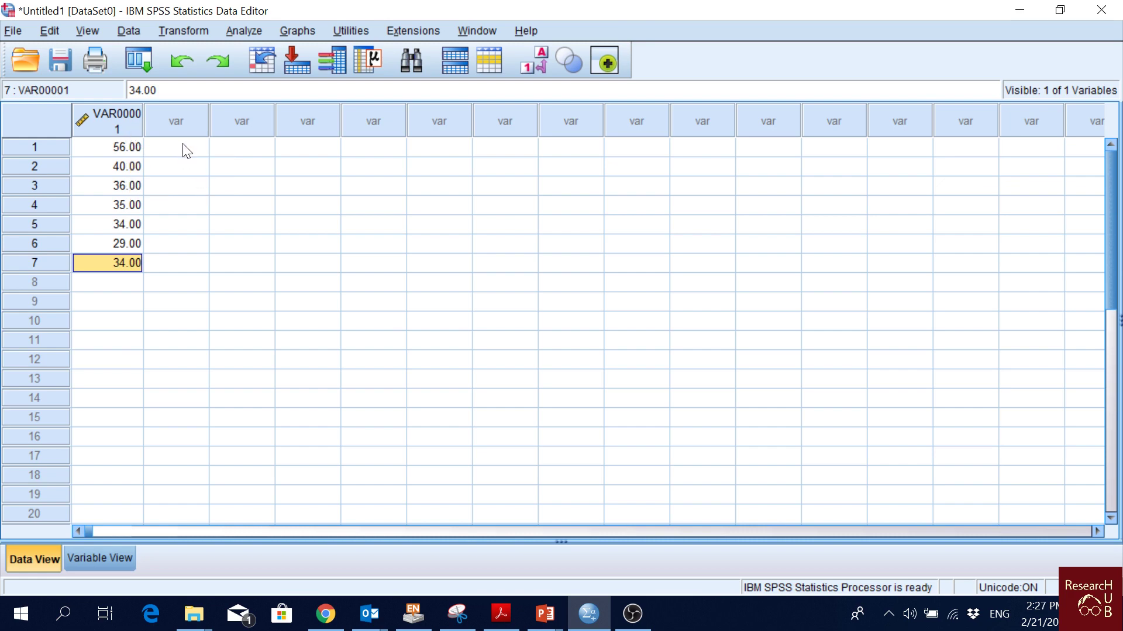
Enter 1 into rows 1 and 2 of the second data column.
click(184, 147)
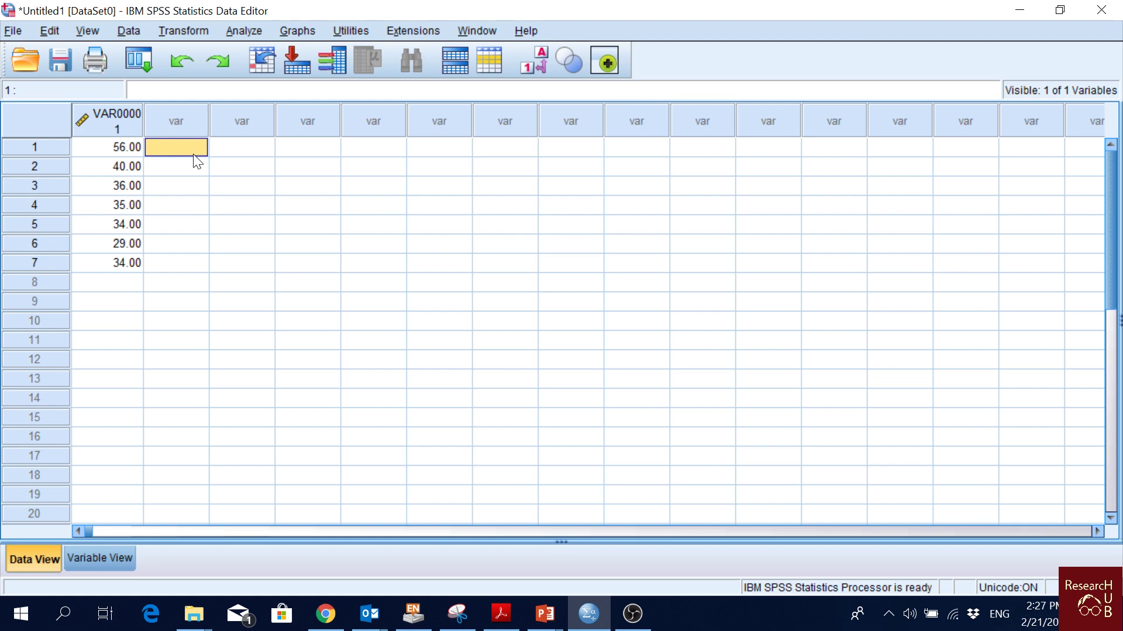
text(1)
key(Return)
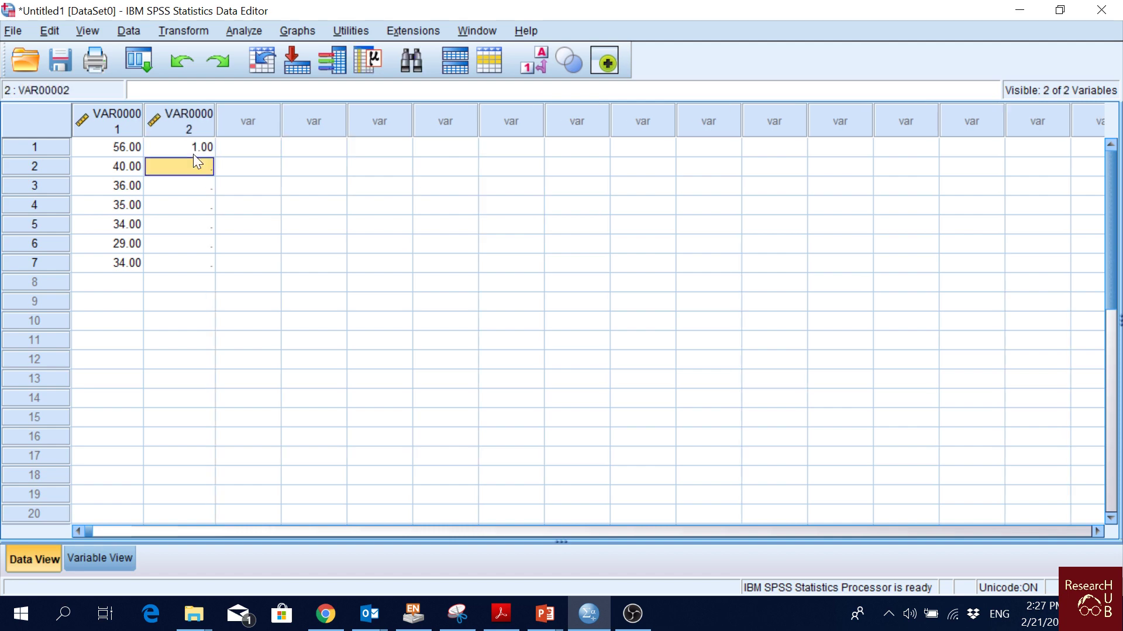
text(1)
key(Return)
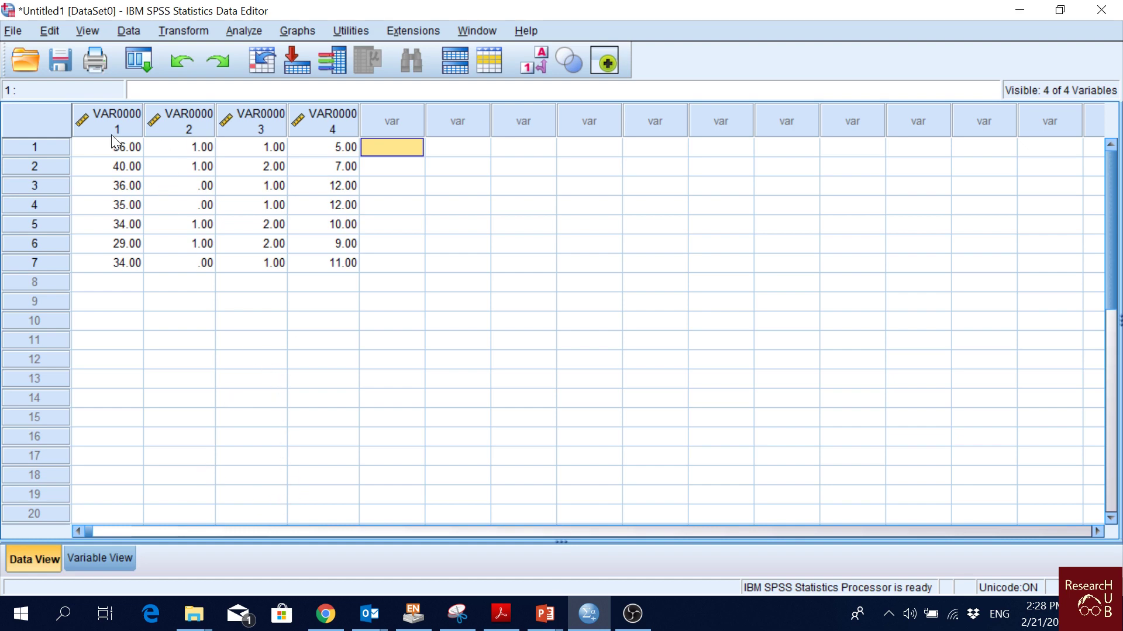
click(124, 116)
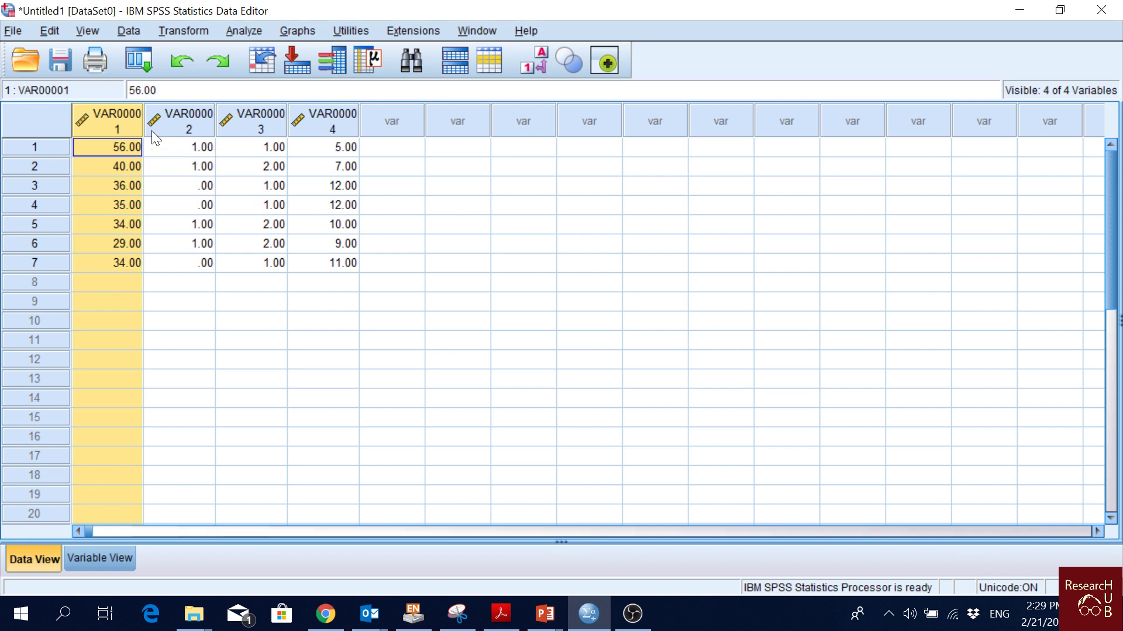
click(195, 114)
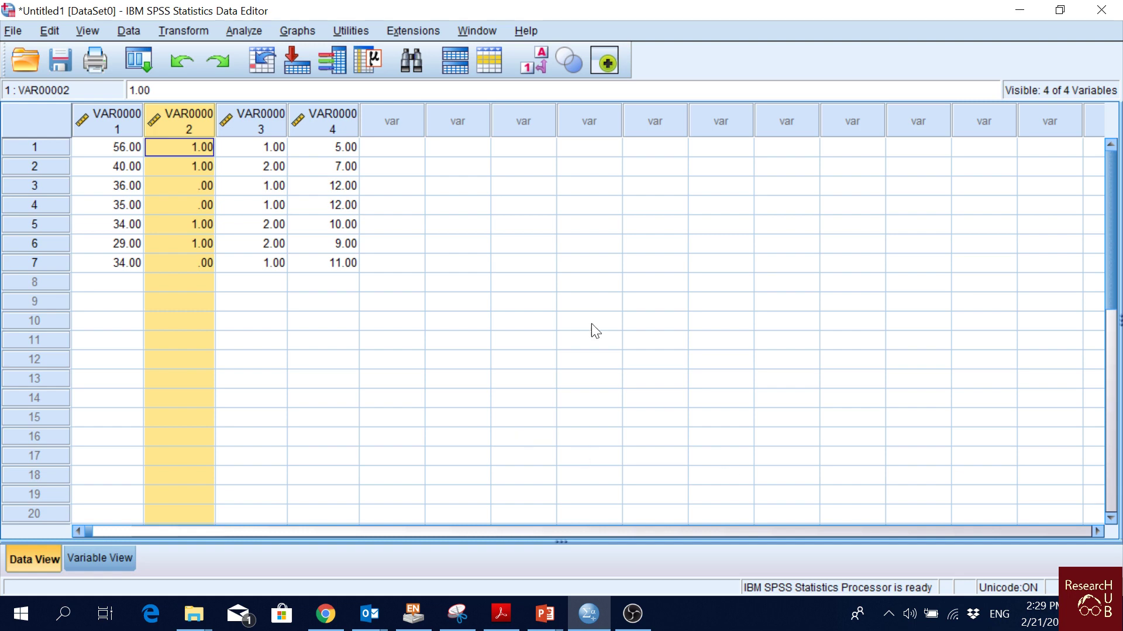
click(273, 120)
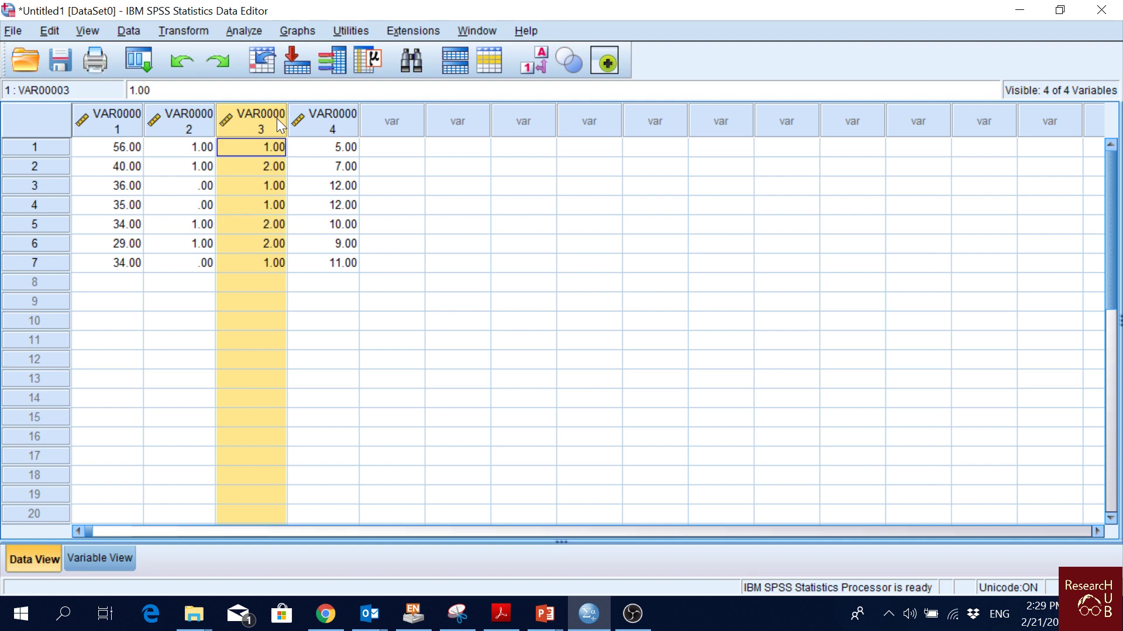
click(326, 115)
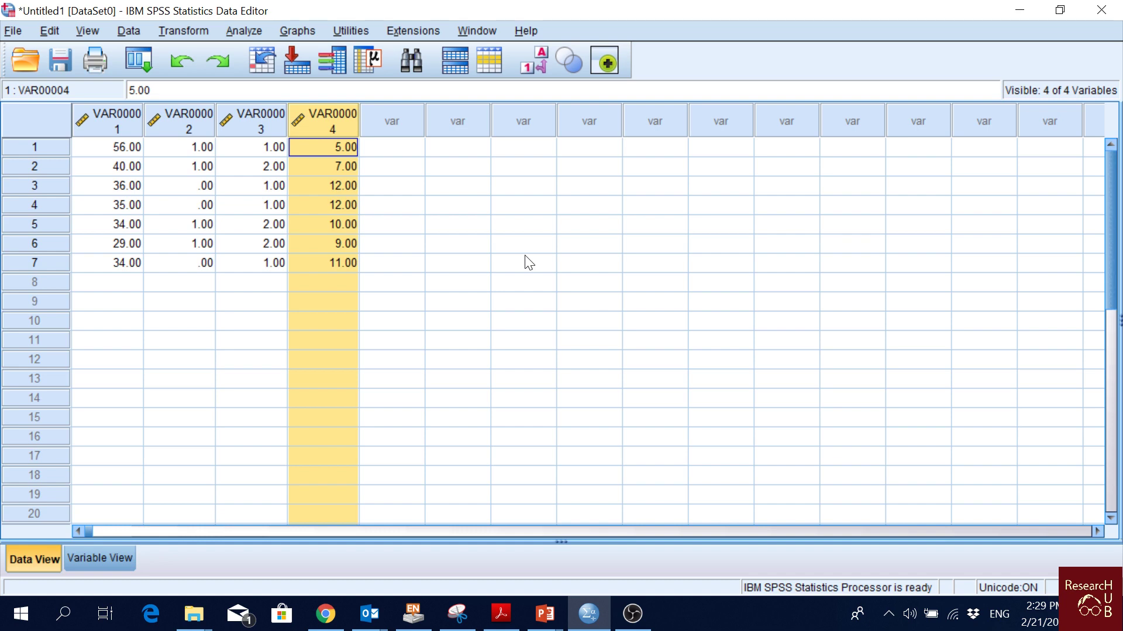
click(98, 118)
click(156, 112)
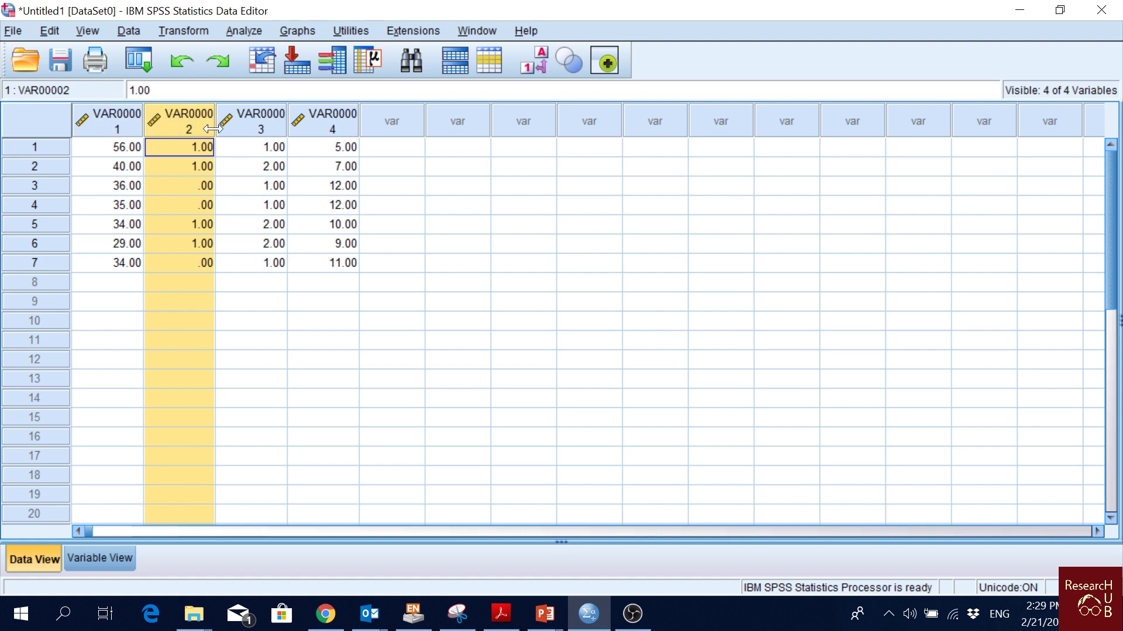
In Variable View, name the variables sales, season and location, then try 'ads exp' for the fourth.
click(111, 557)
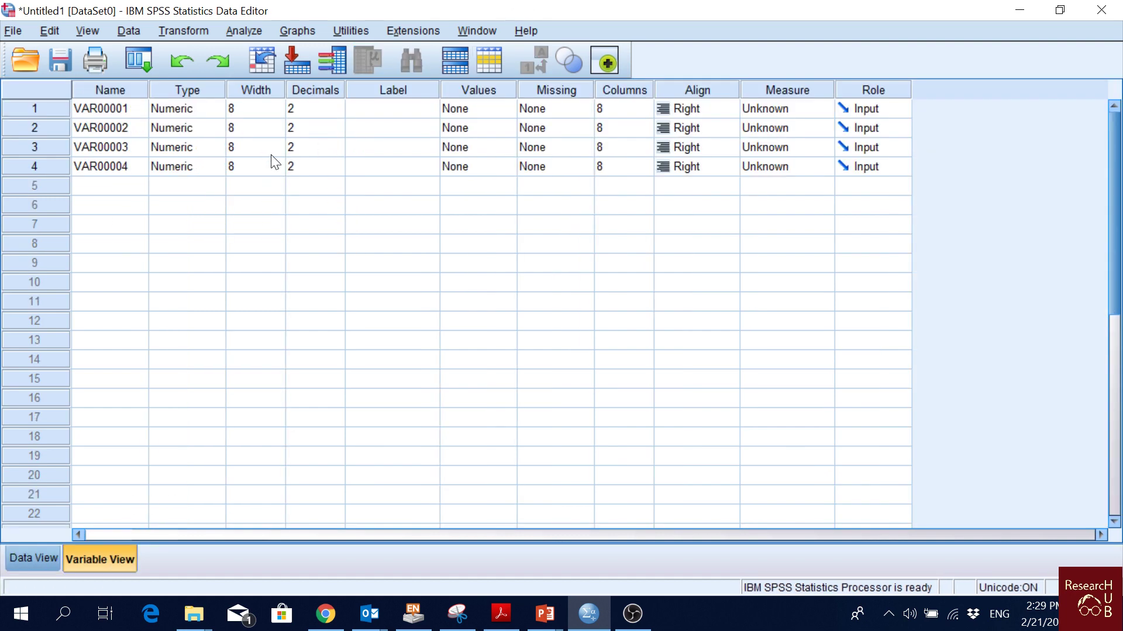
click(125, 108)
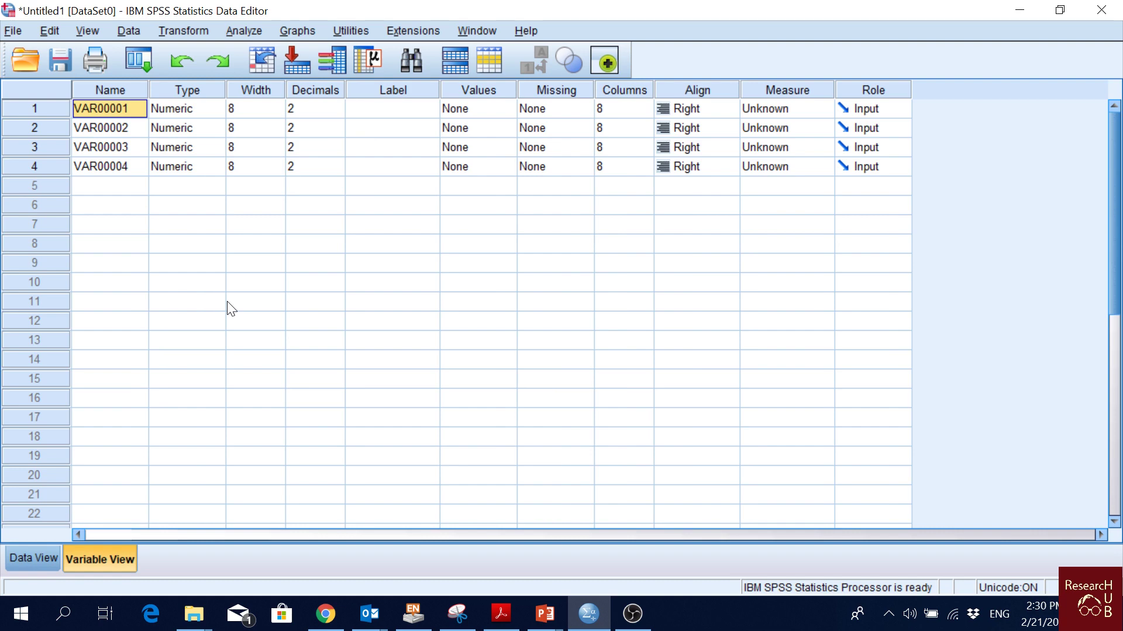
text(sales)
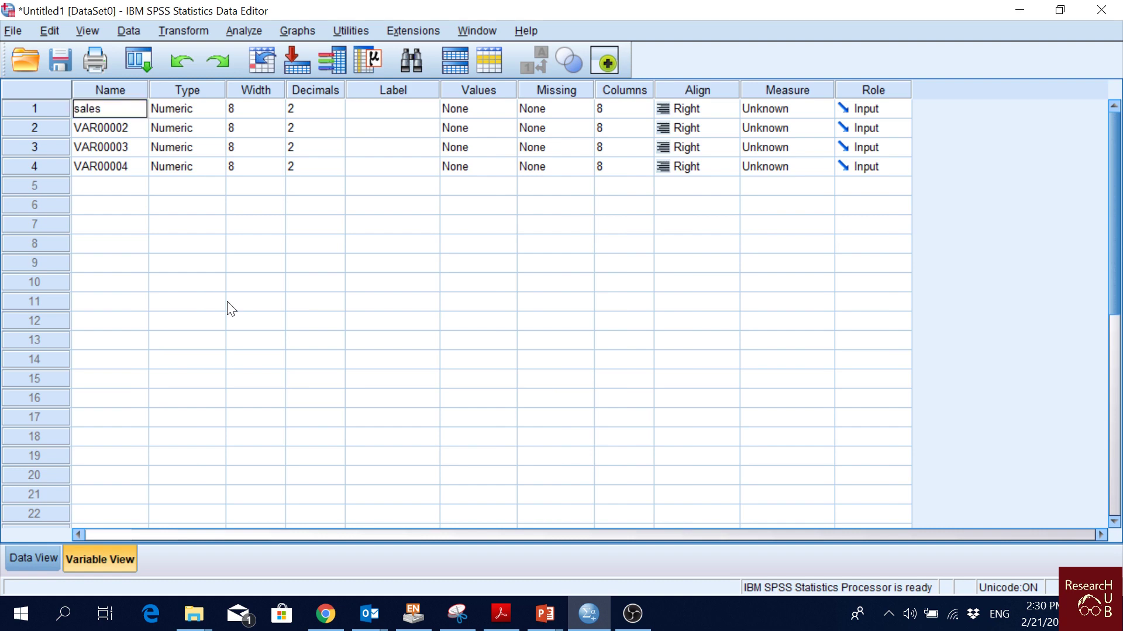
key(Return)
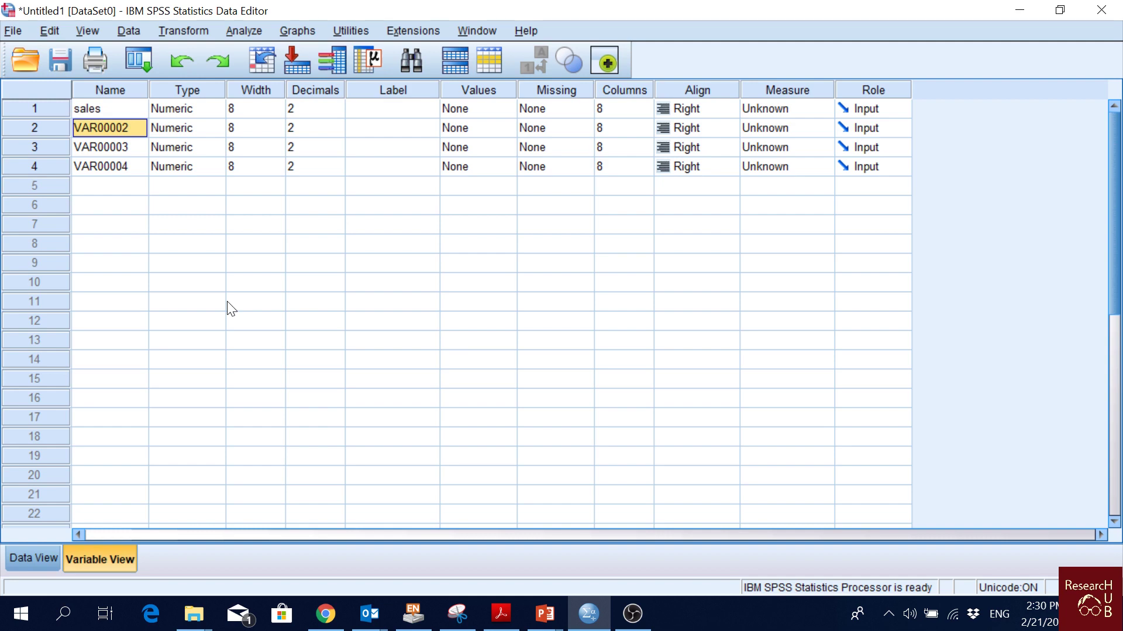
text(season)
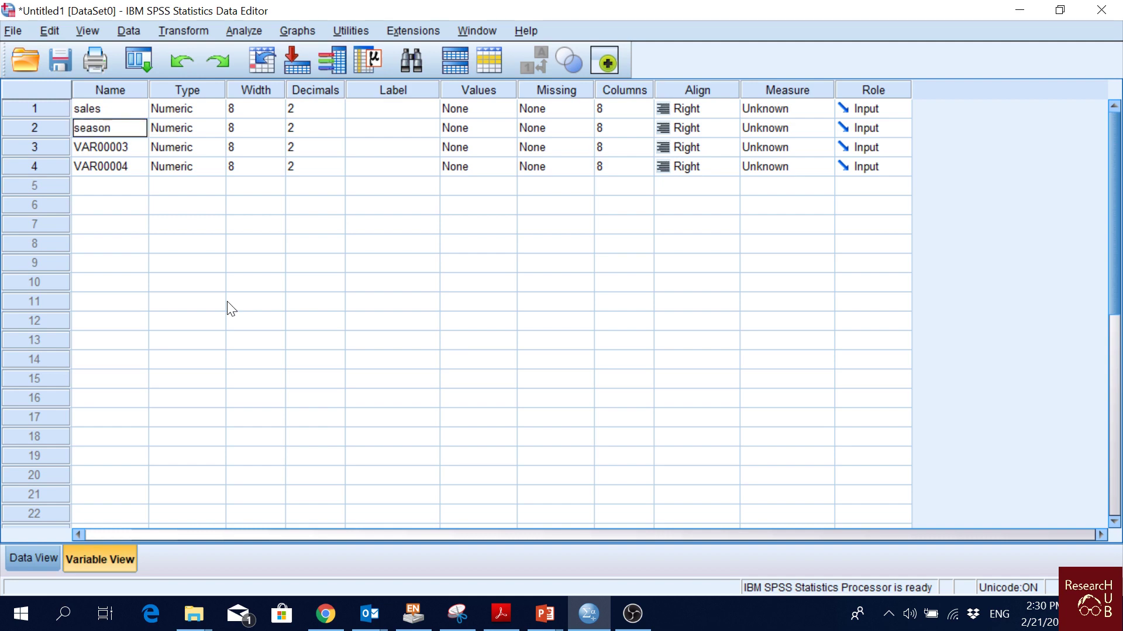
key(Return)
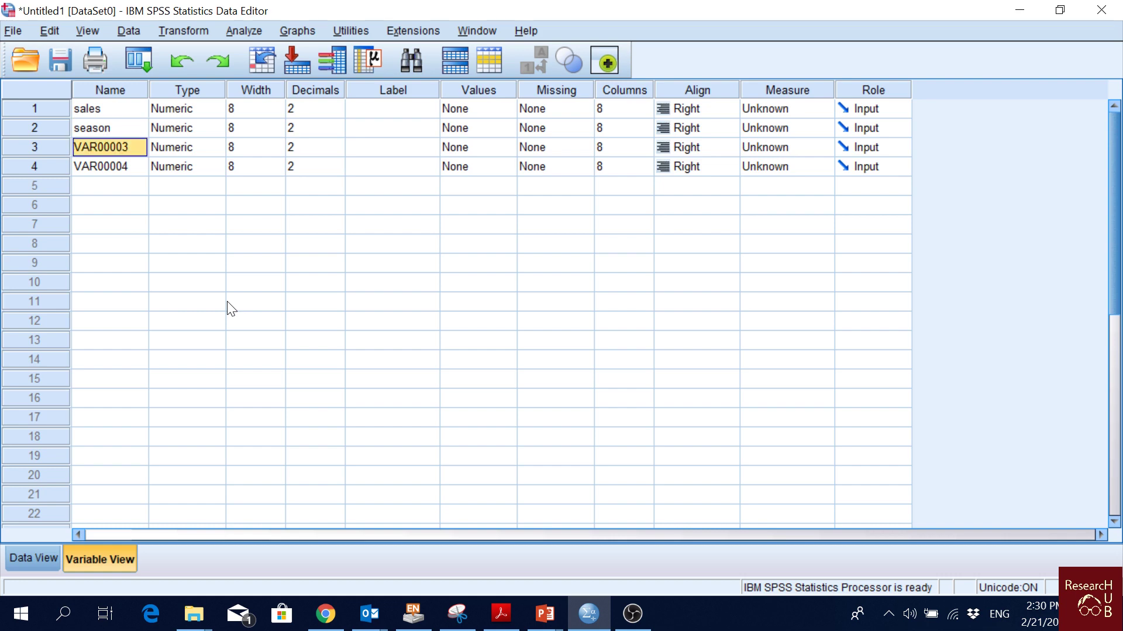
text(location)
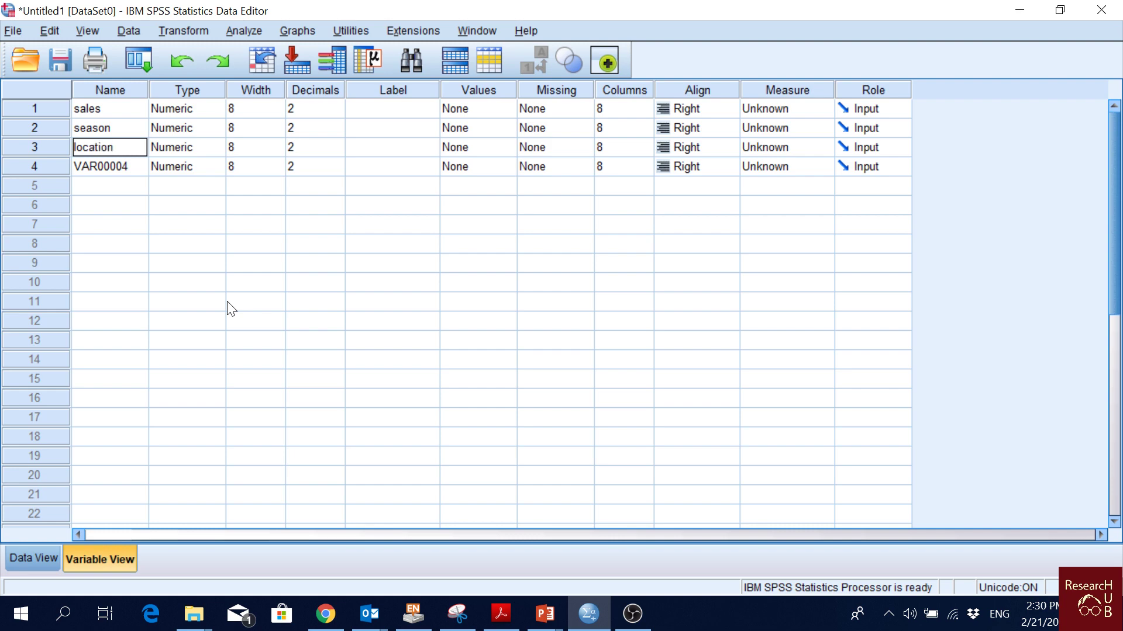
key(Return)
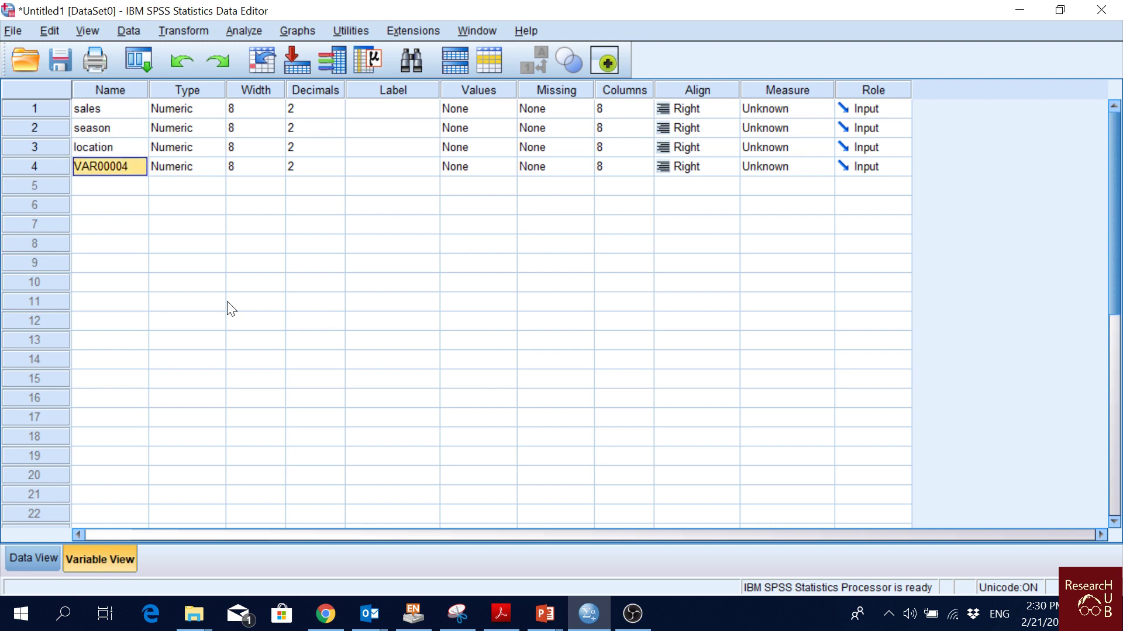
text(ads exp)
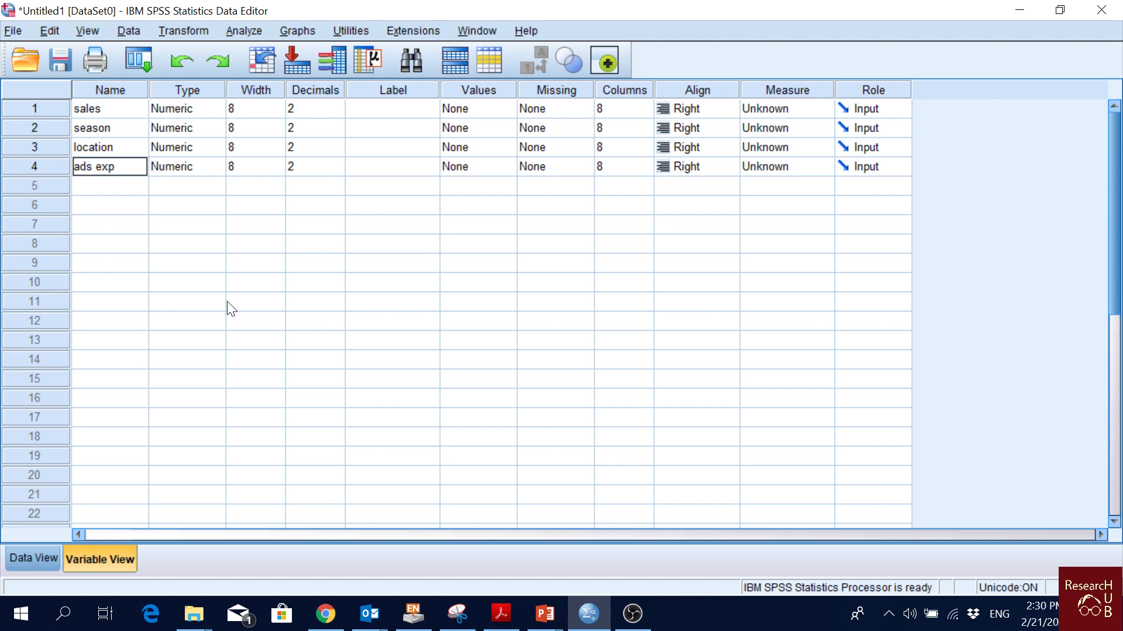
key(Return)
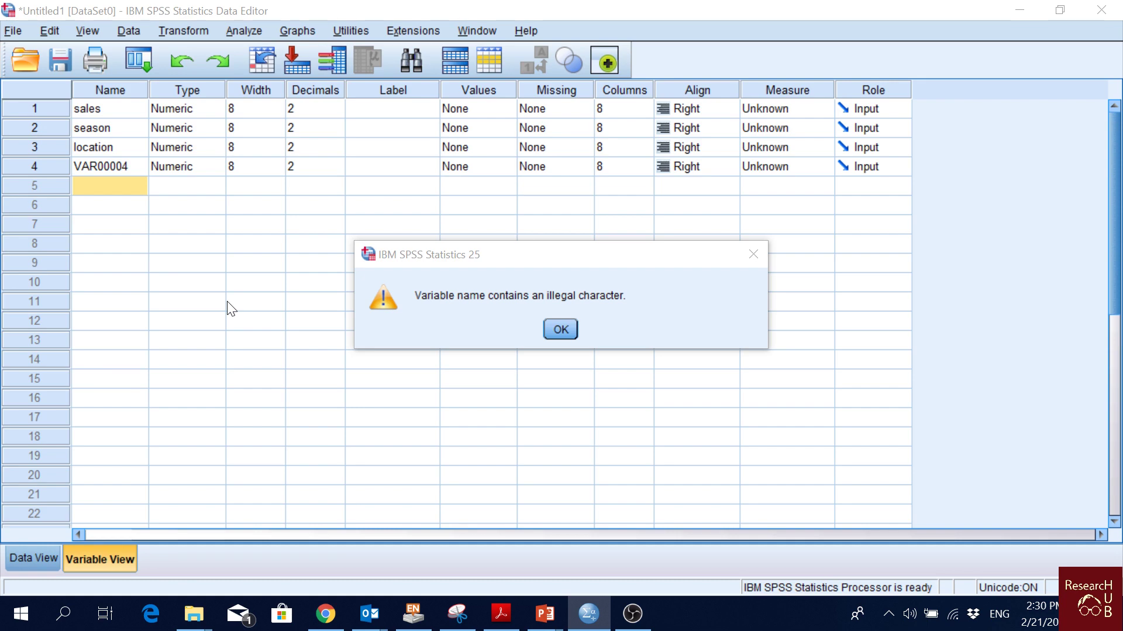
Dismiss the warnings and try '#adsexp' and then '2adsesp' as the fourth variable's name.
click(556, 328)
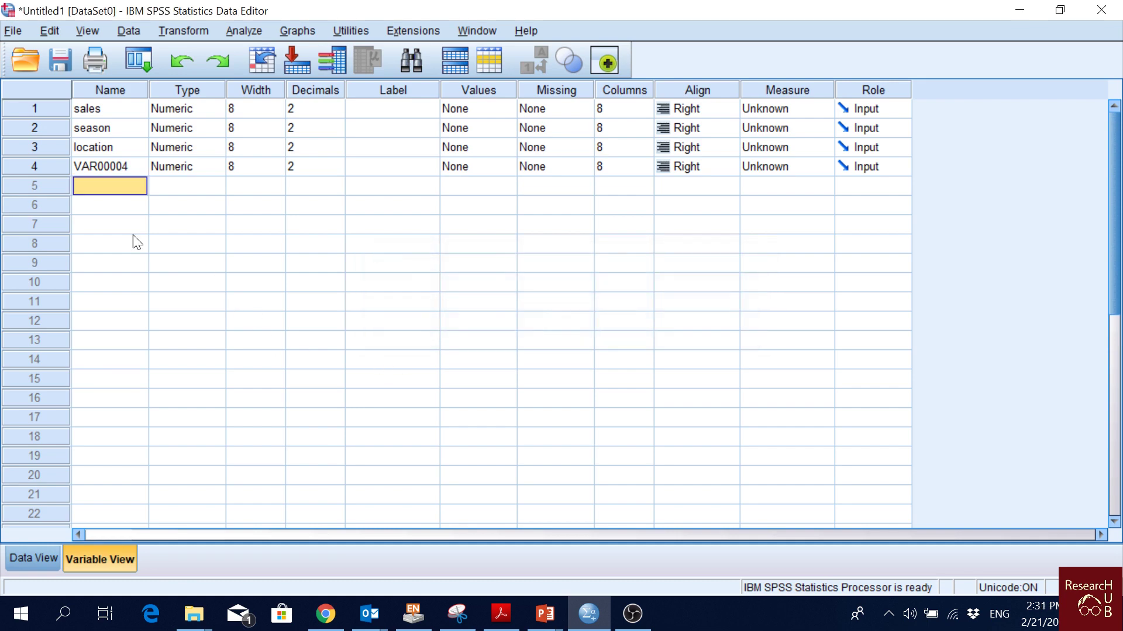
click(91, 164)
text(#)
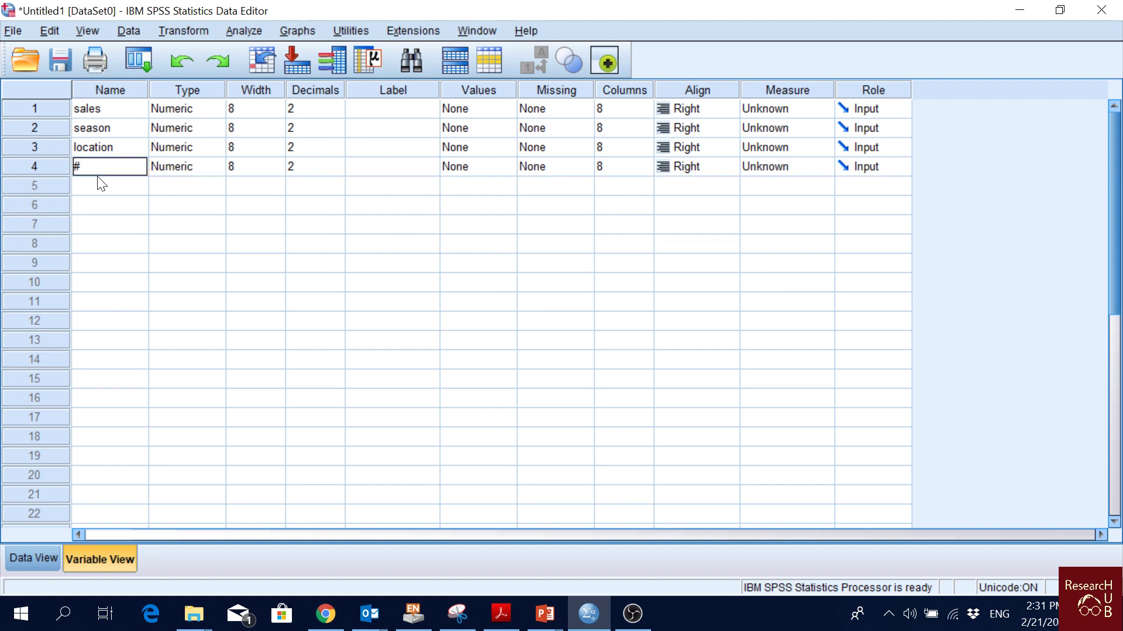
text(adsexp)
key(Return)
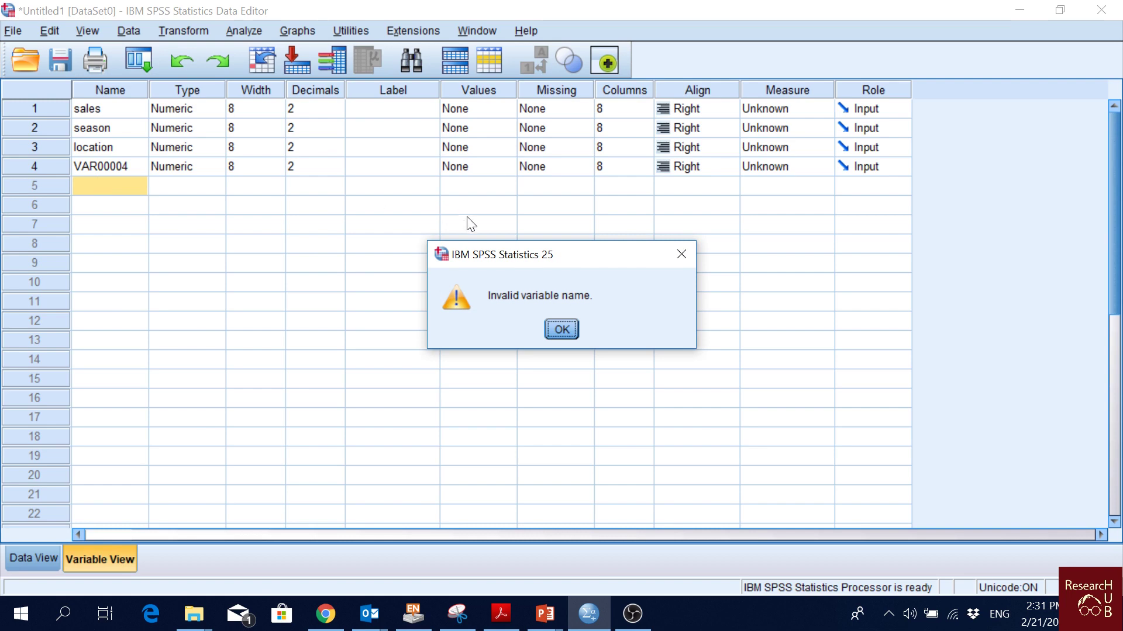
click(567, 325)
click(119, 167)
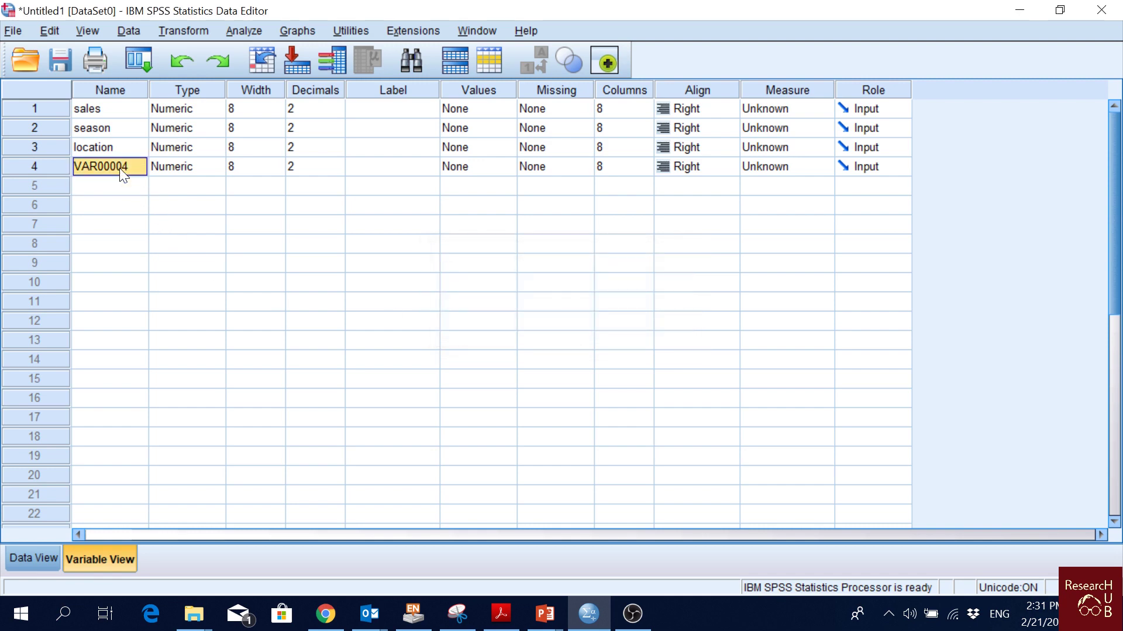
text(2adse)
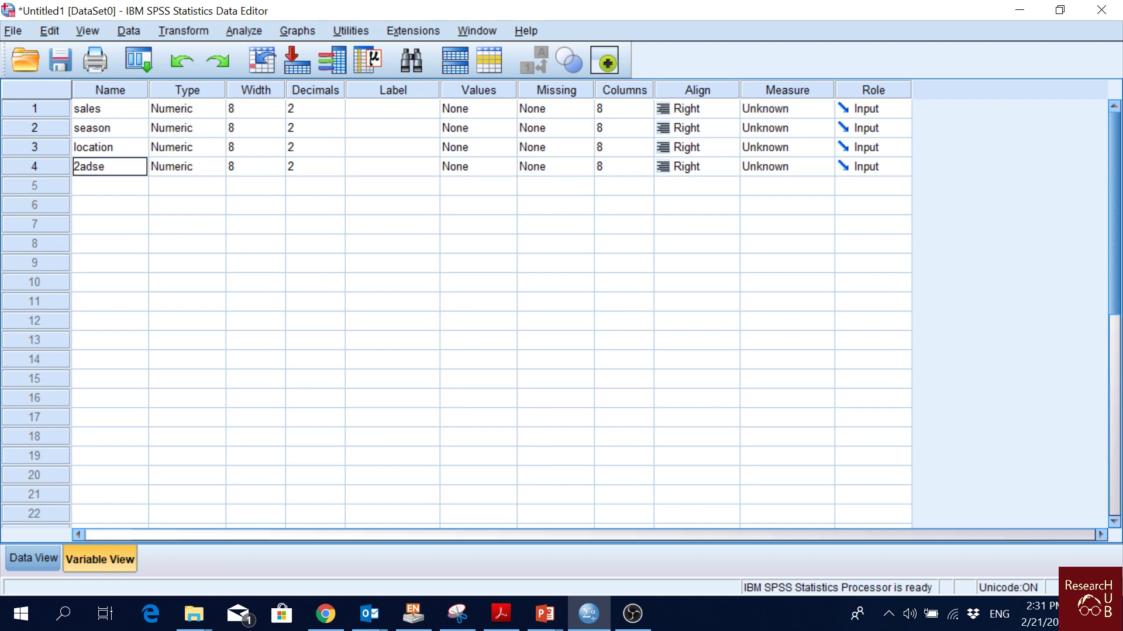
text(sp)
key(Return)
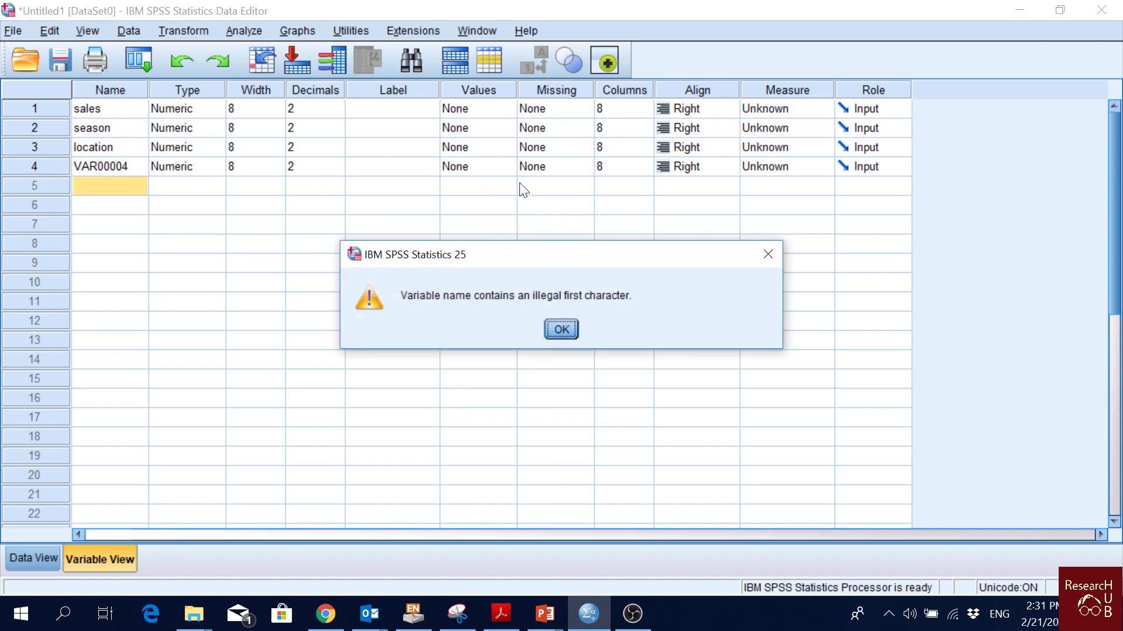
Try the duplicate name 'location' for the fourth variable and dismiss the resulting warning.
click(561, 329)
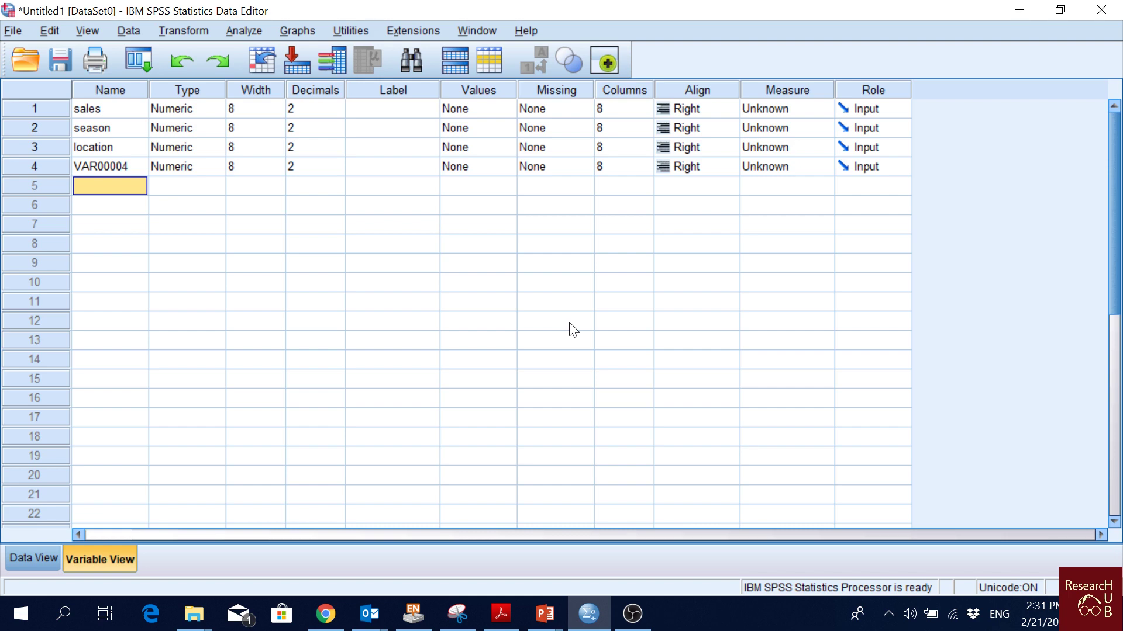
key(Up)
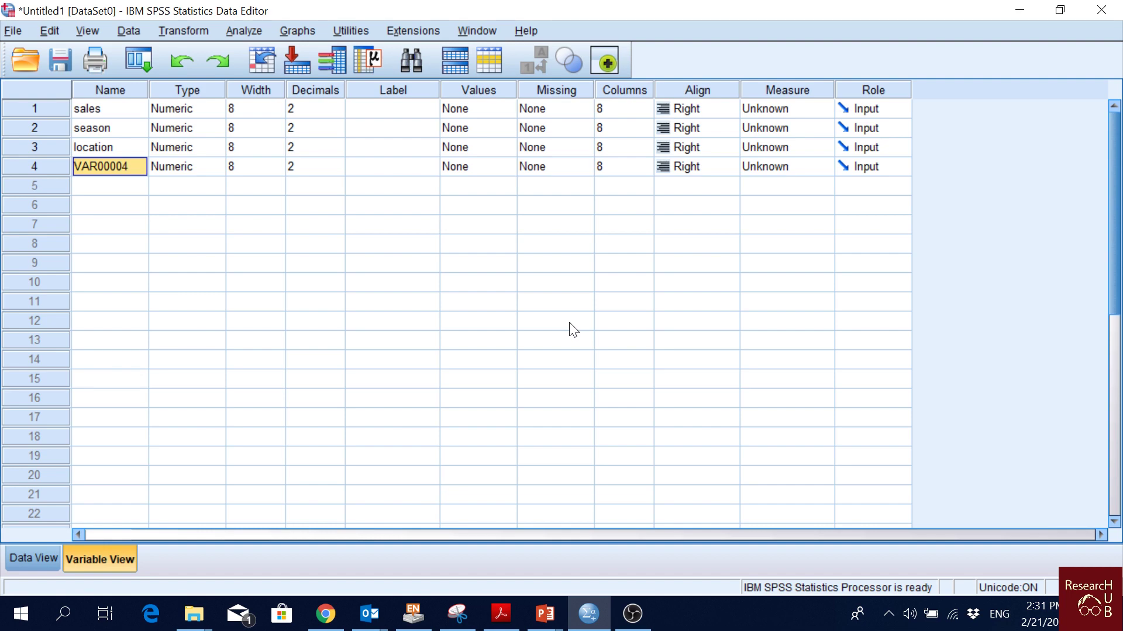
text(locat)
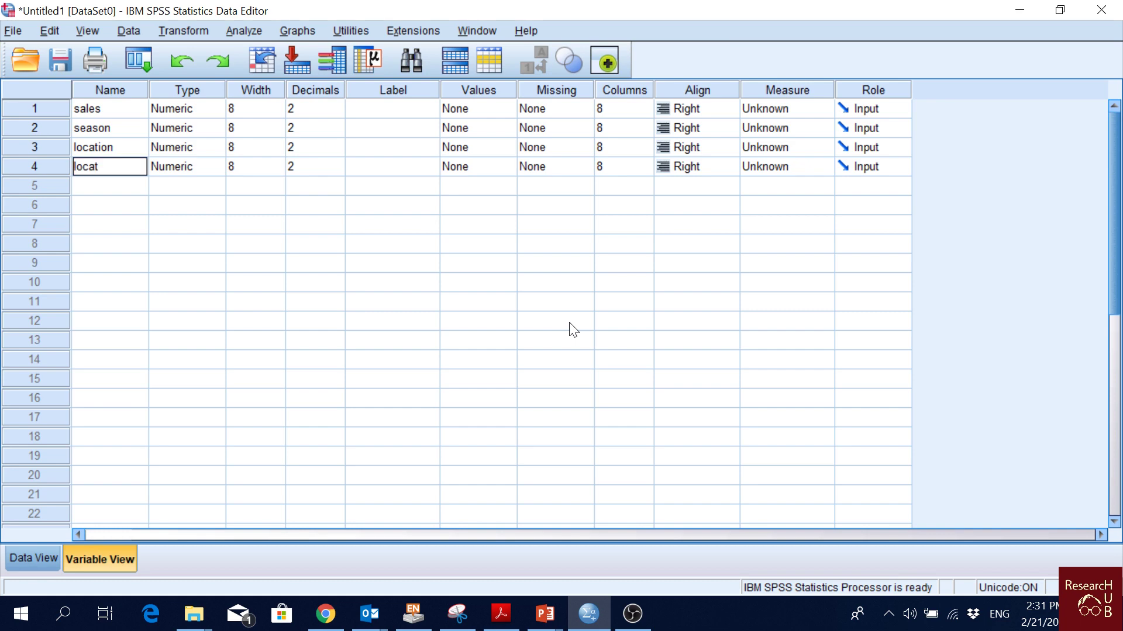
text(ion)
key(Return)
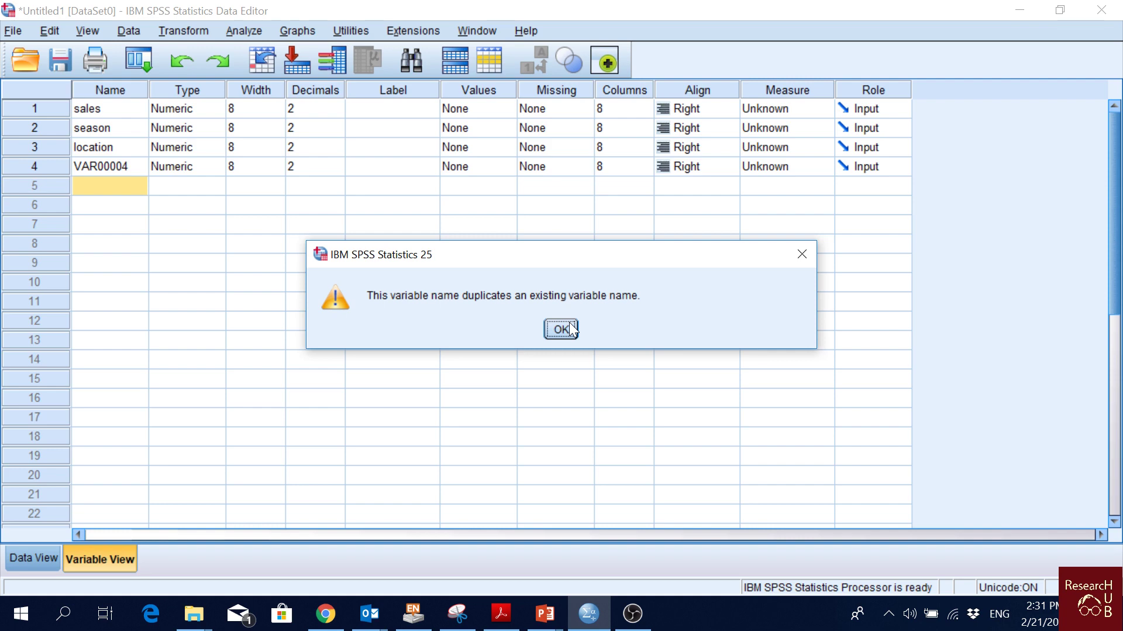
click(560, 330)
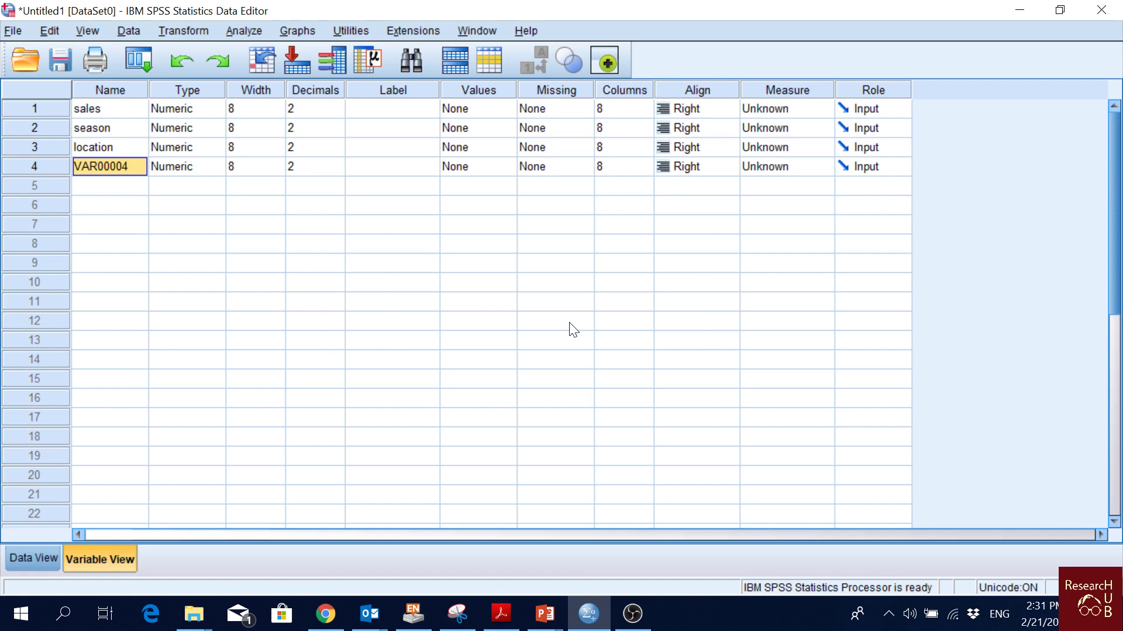
Rename VAR00004 to ads_exp and enter company as the fifth variable's name.
key(Up)
key(Up)
key(Up)
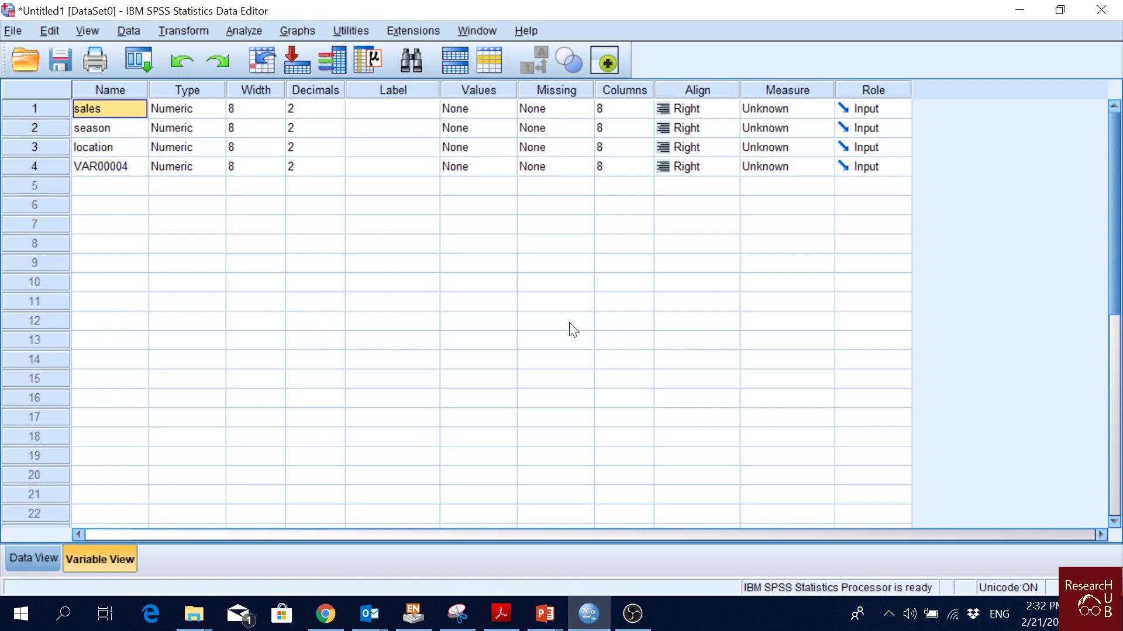
key(Down)
key(Down)
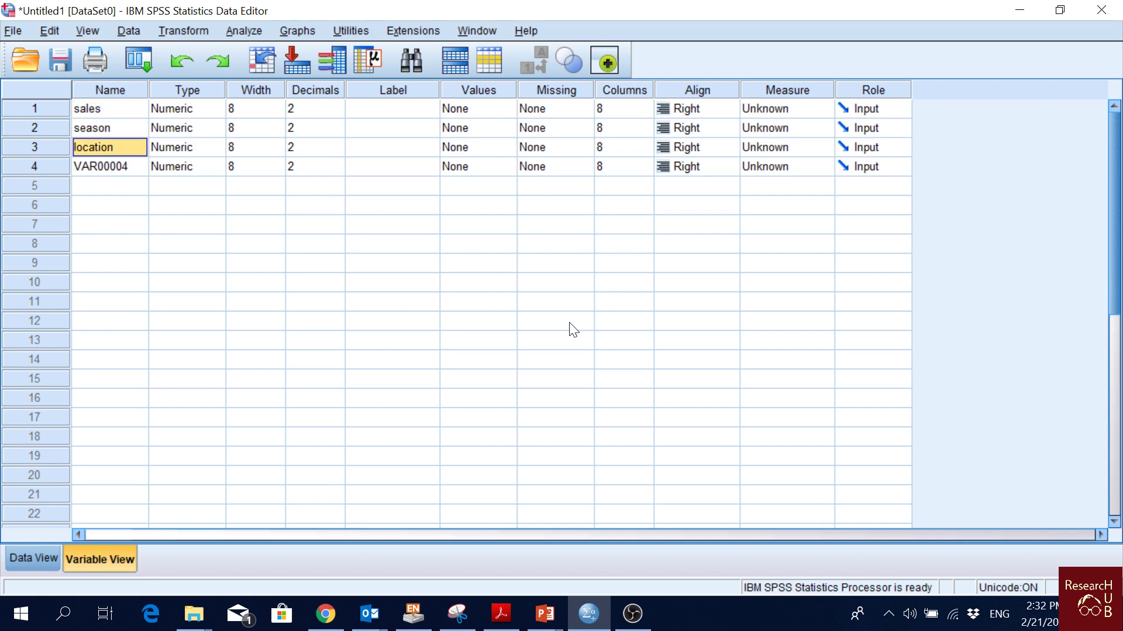
key(Down)
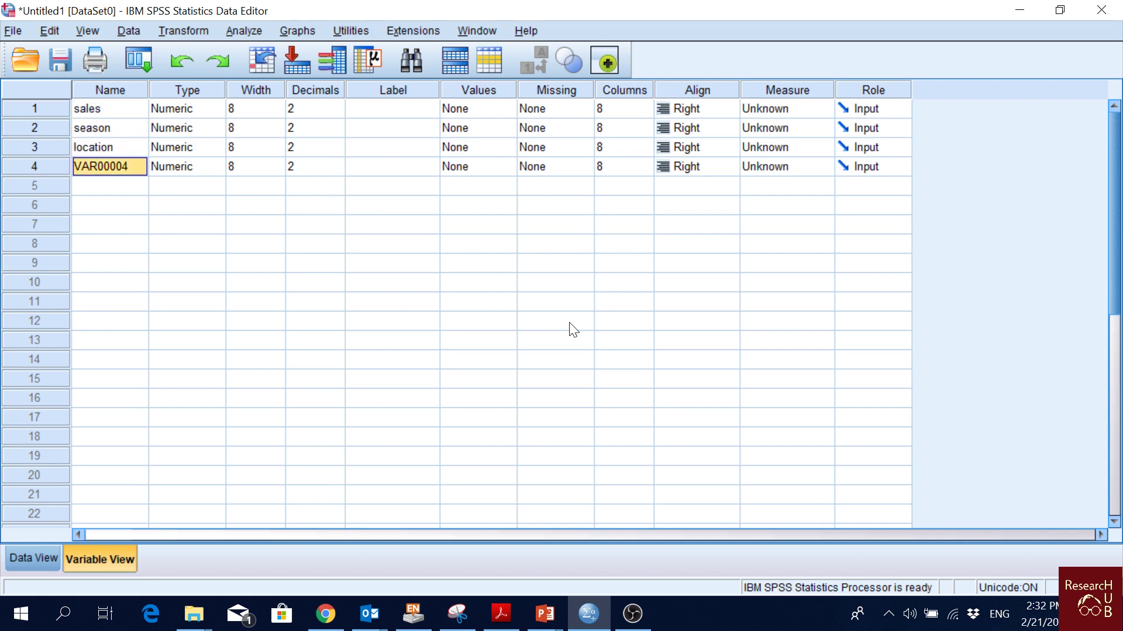
text(ads)
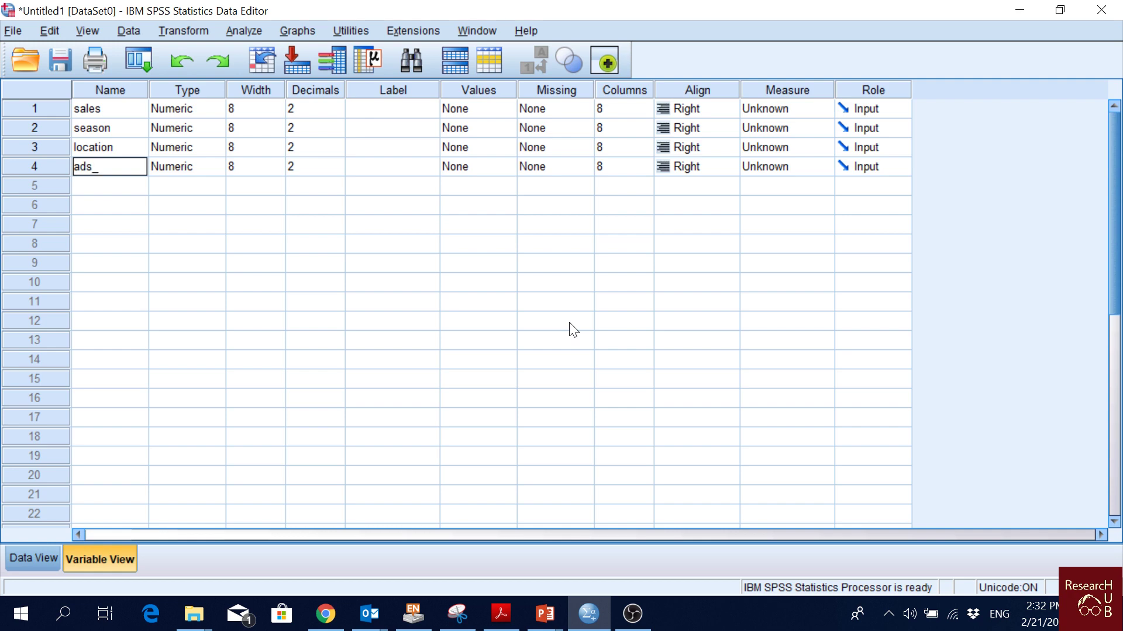
text(_exp)
key(Return)
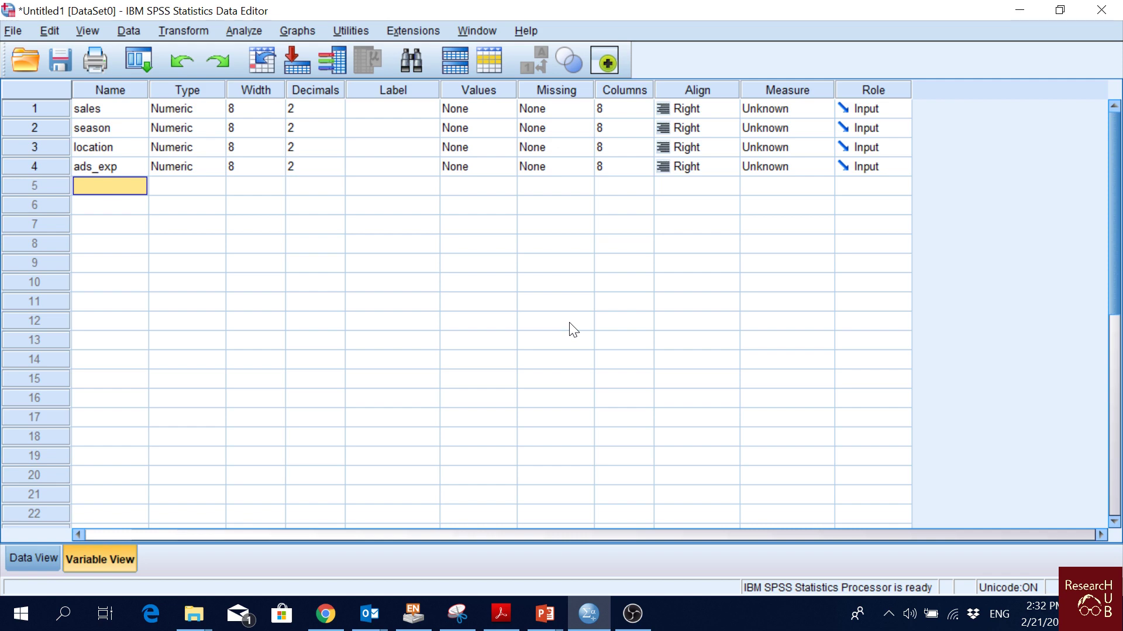
text(company)
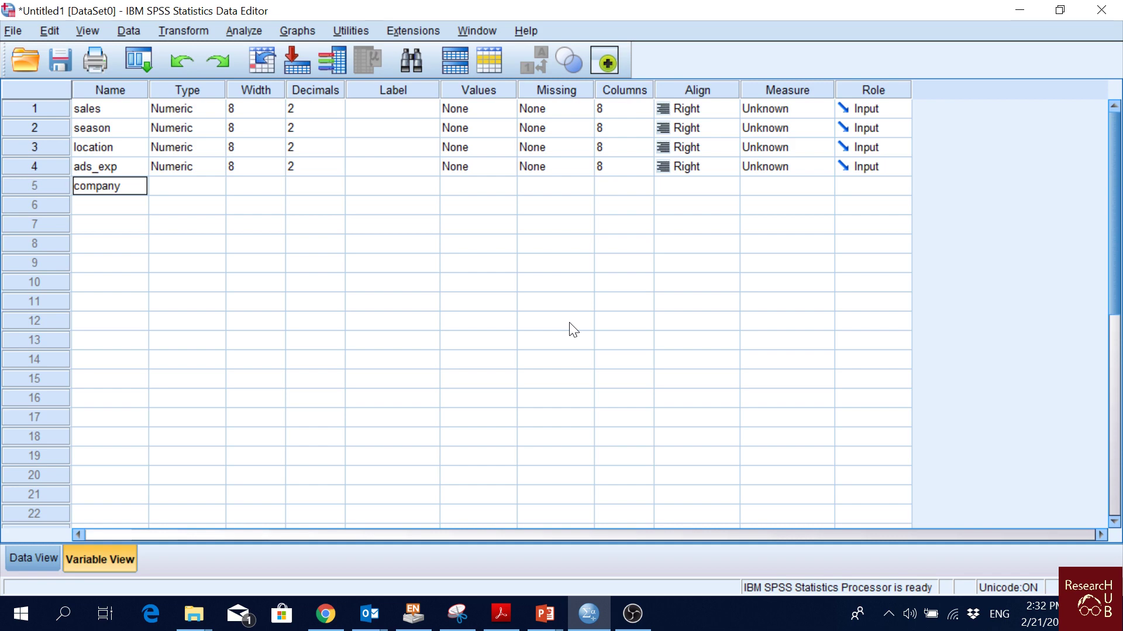
key(Return)
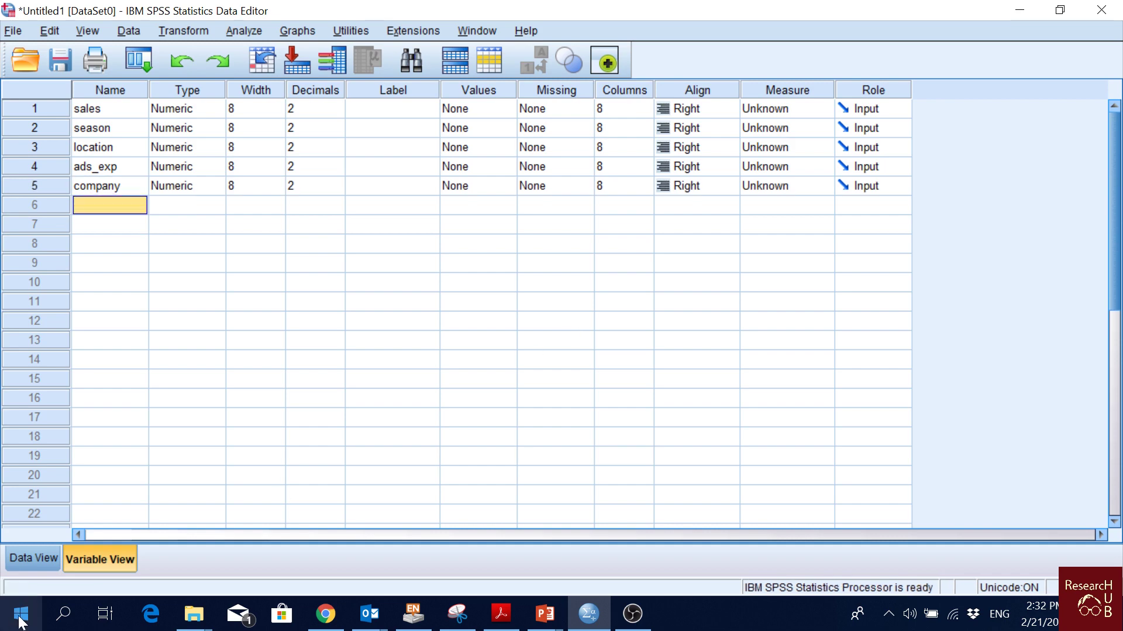
click(32, 558)
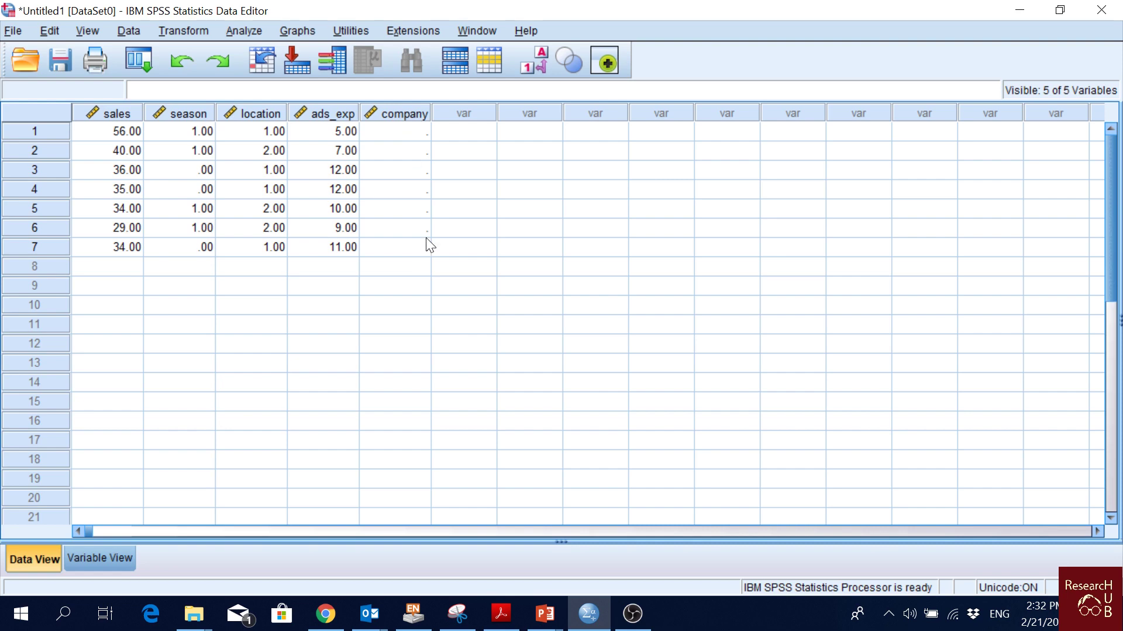
click(418, 132)
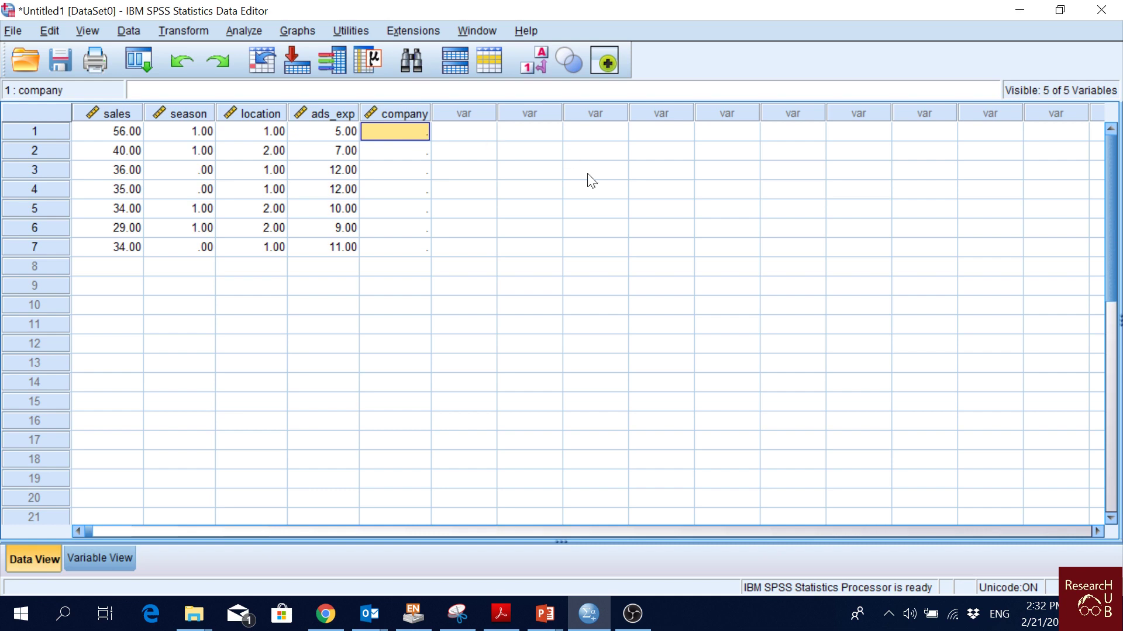
text(mac)
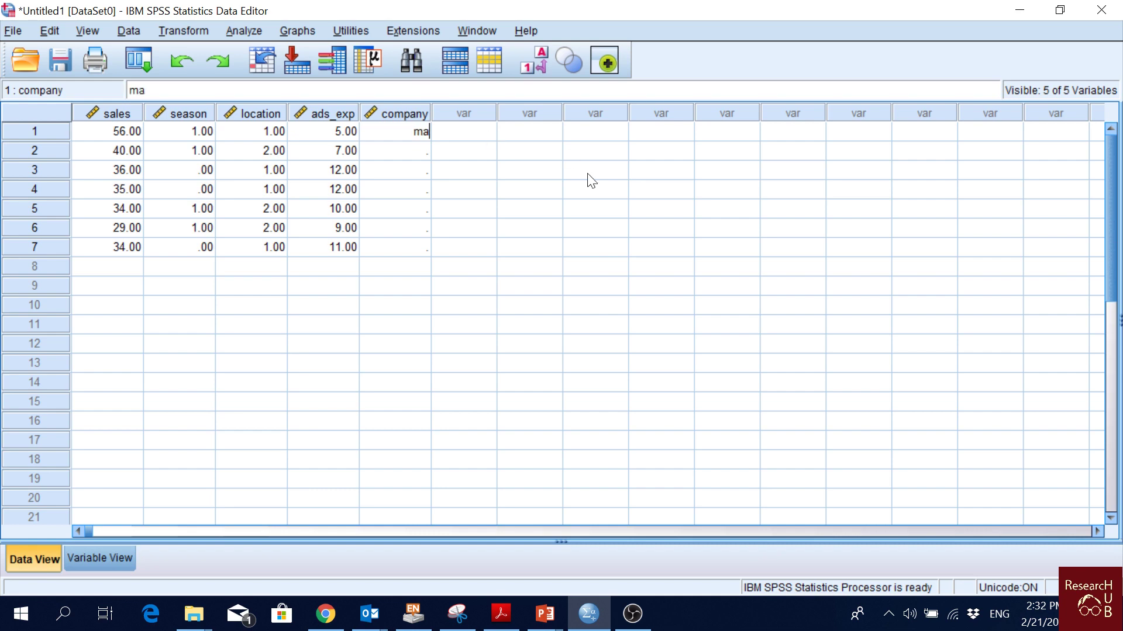
key(BackSpace)
key(BackSpace)
text(cdn)
key(BackSpace)
text(onalds)
key(BackSpace)
key(BackSpace)
key(BackSpace)
key(BackSpace)
key(BackSpace)
text(a)
key(BackSpace)
text(nalds)
key(Return)
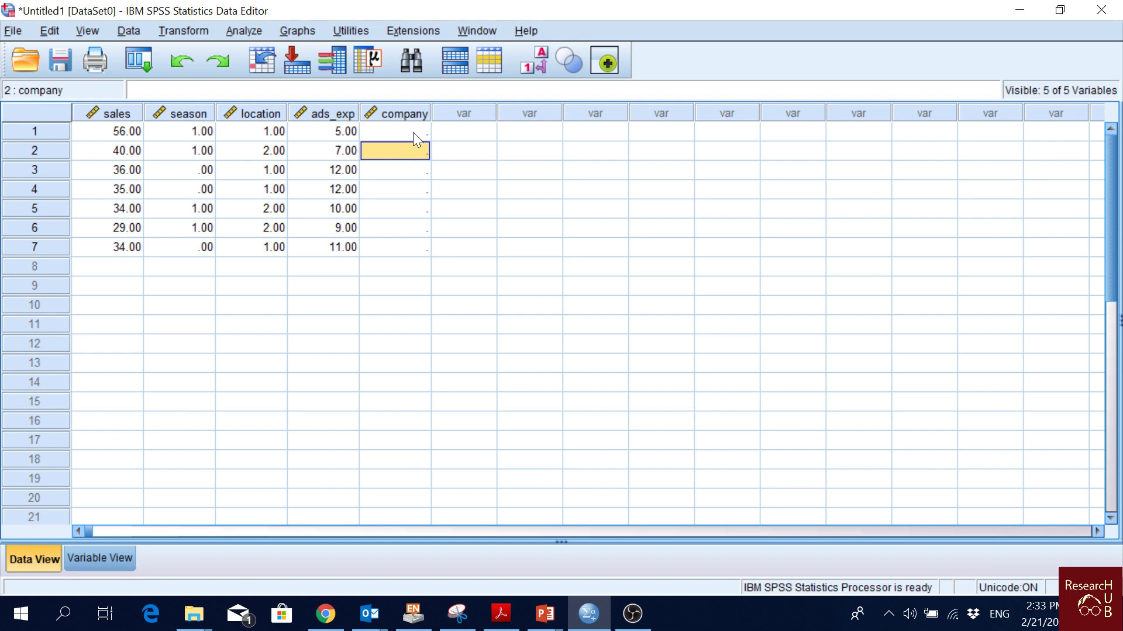
click(93, 560)
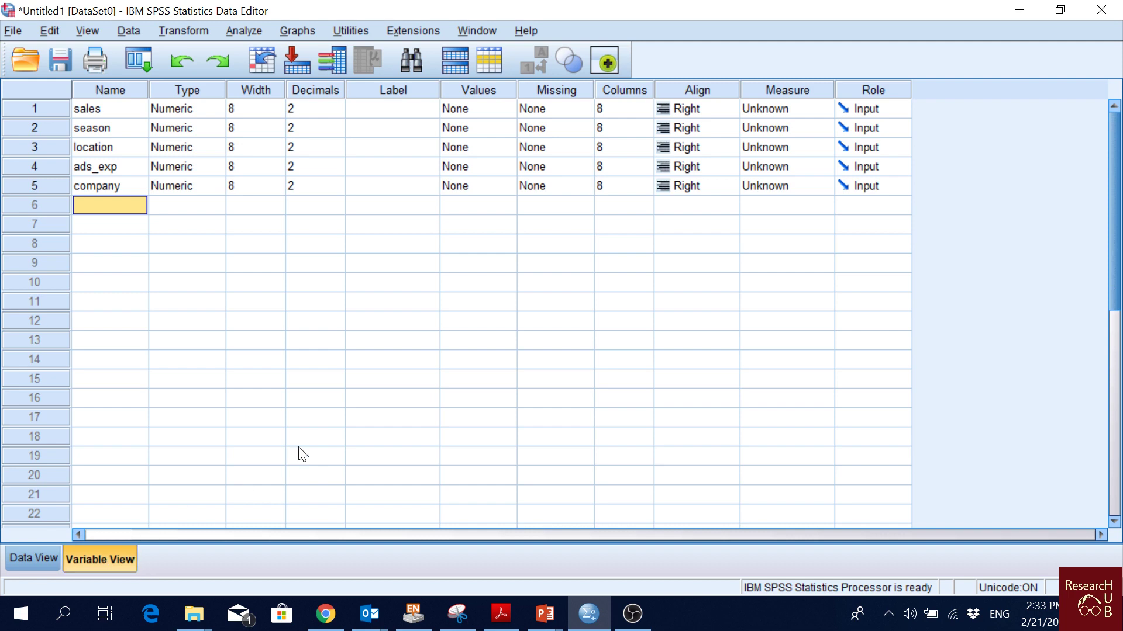
Change the company variable's type from Numeric to String.
click(182, 90)
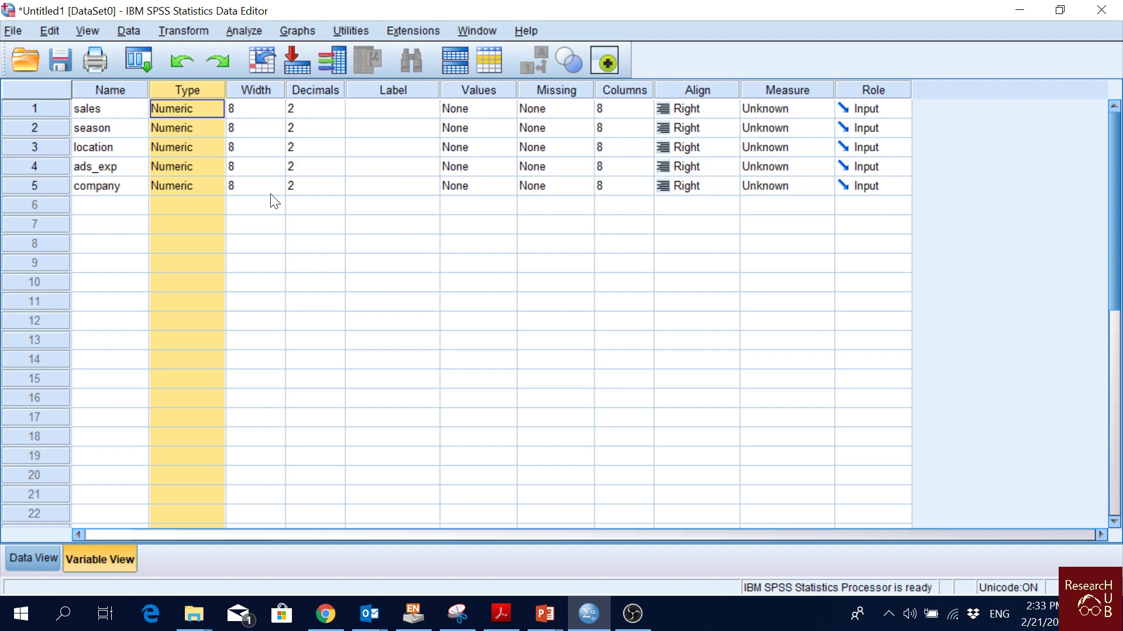
double_click(207, 185)
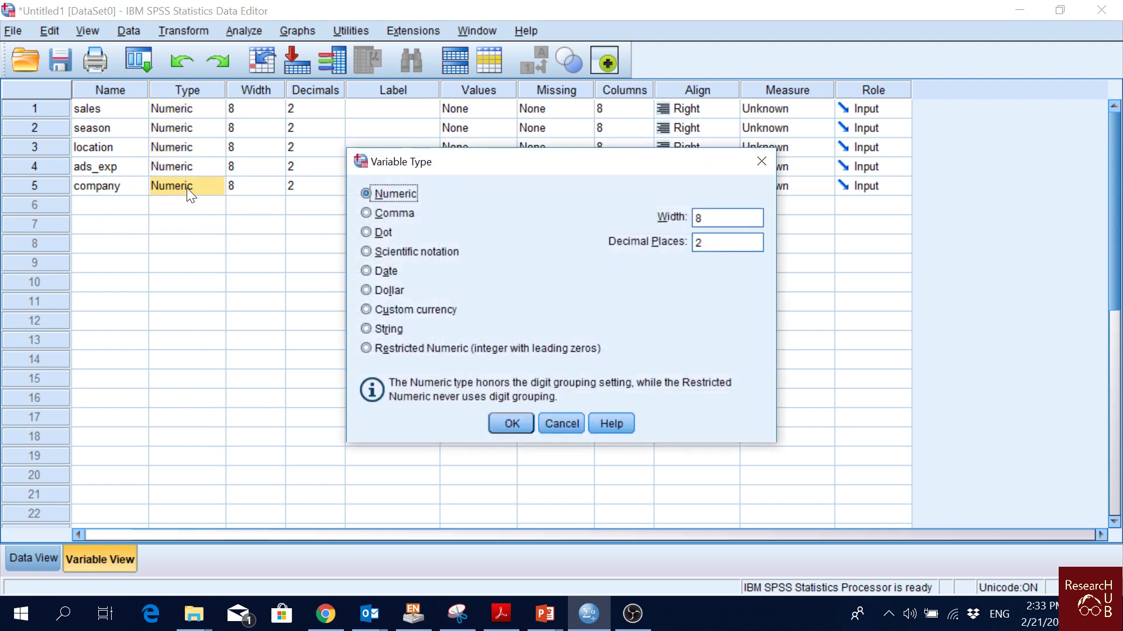
click(560, 423)
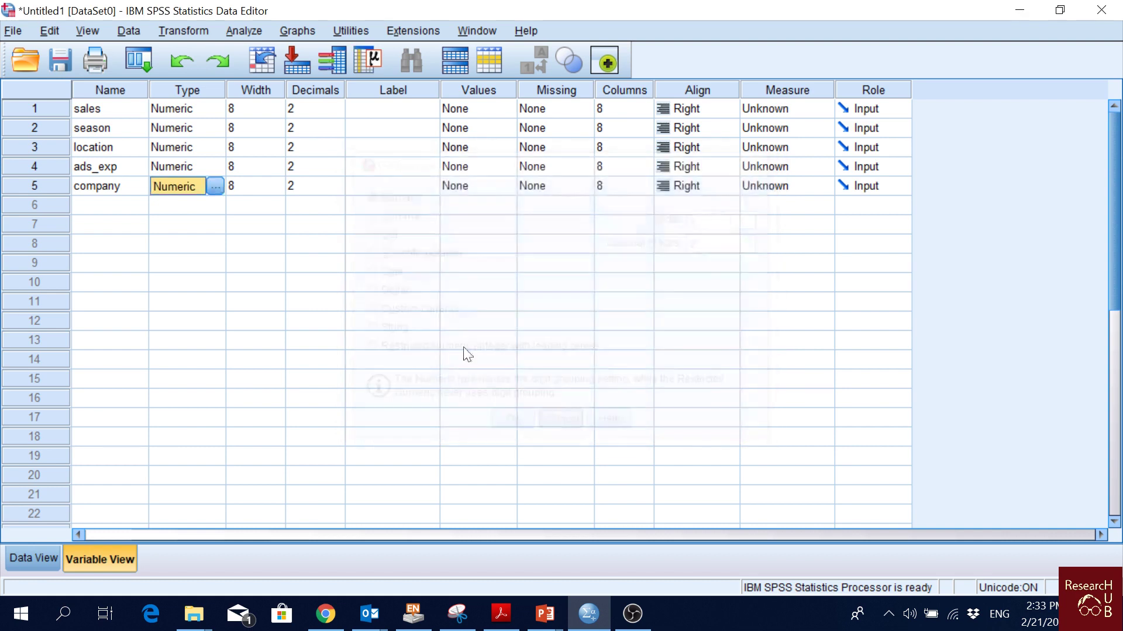
click(216, 186)
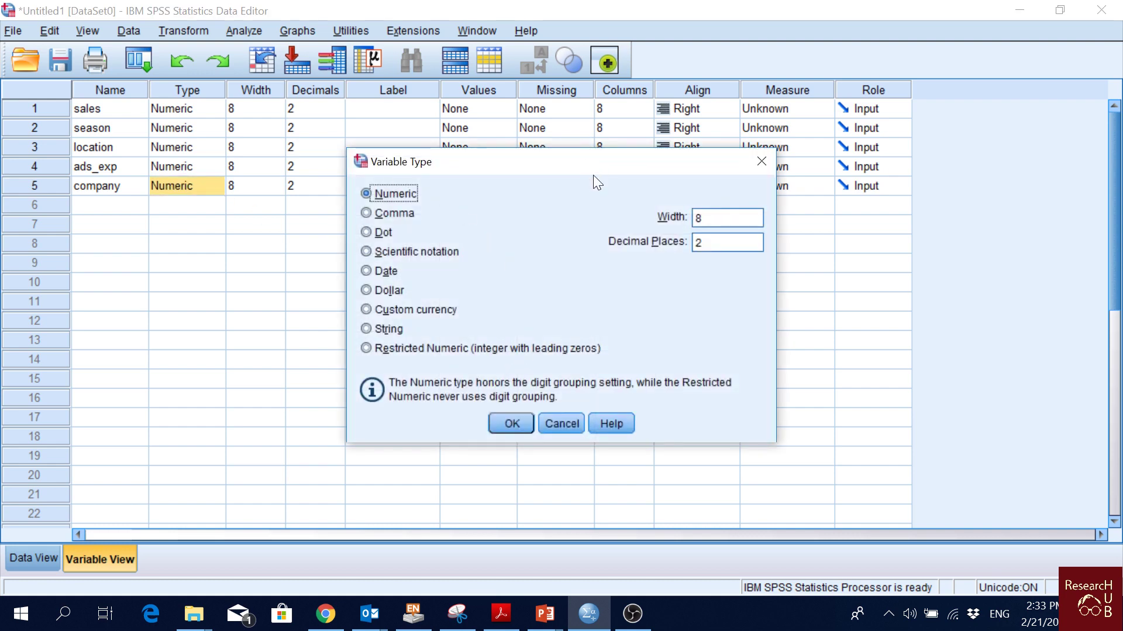
click(389, 332)
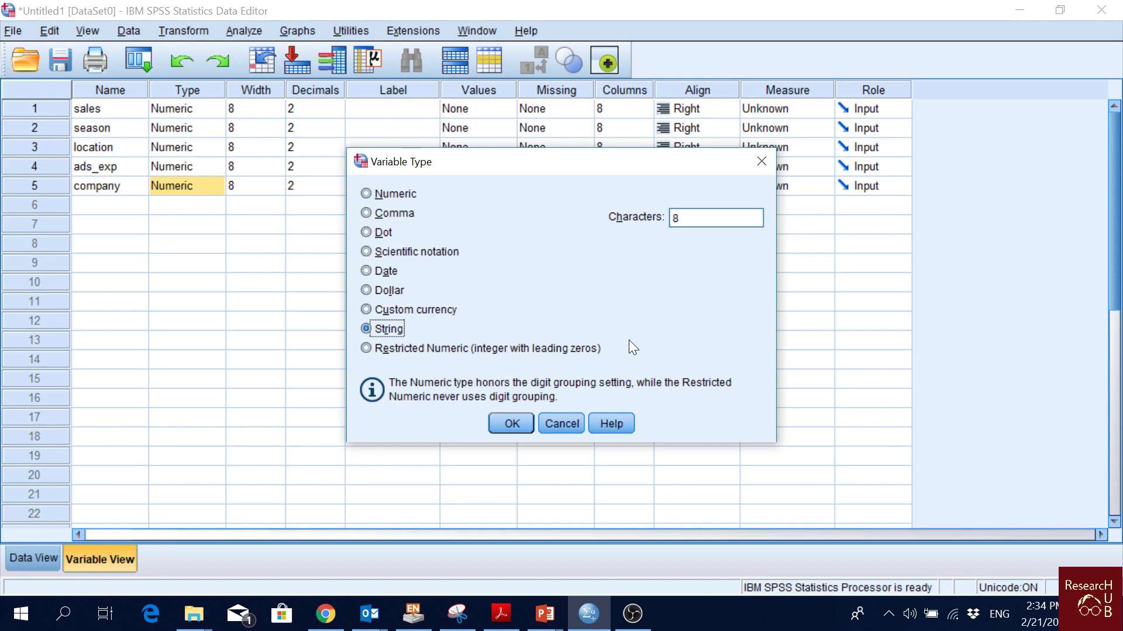
click(520, 424)
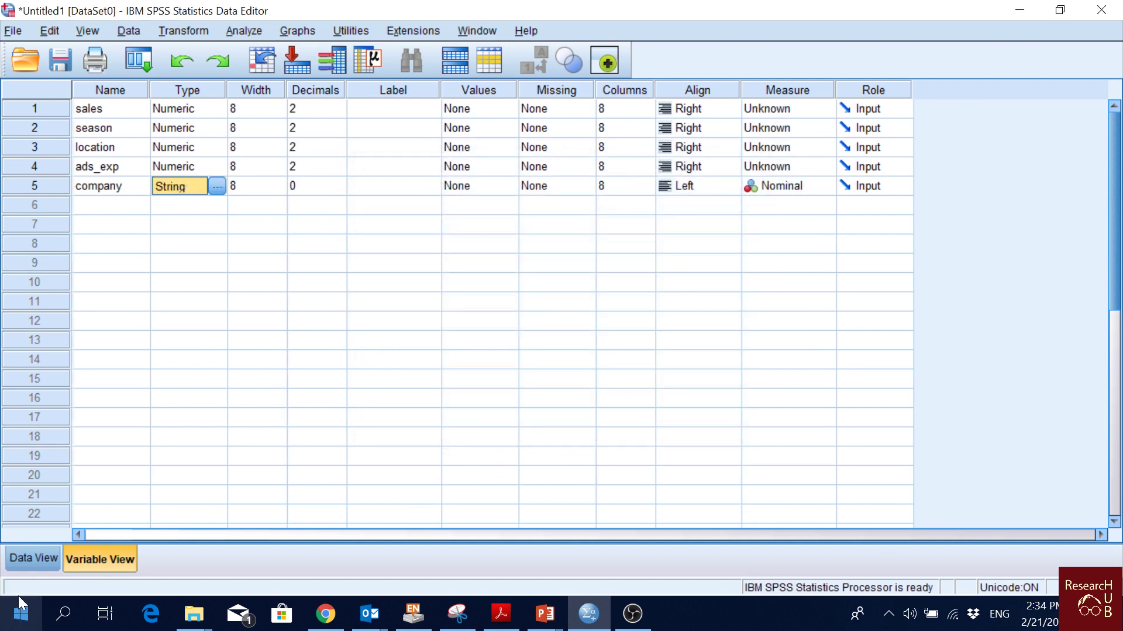
In Data View, enter mcdonals, kfc and burgerki into the first three company cells.
click(28, 558)
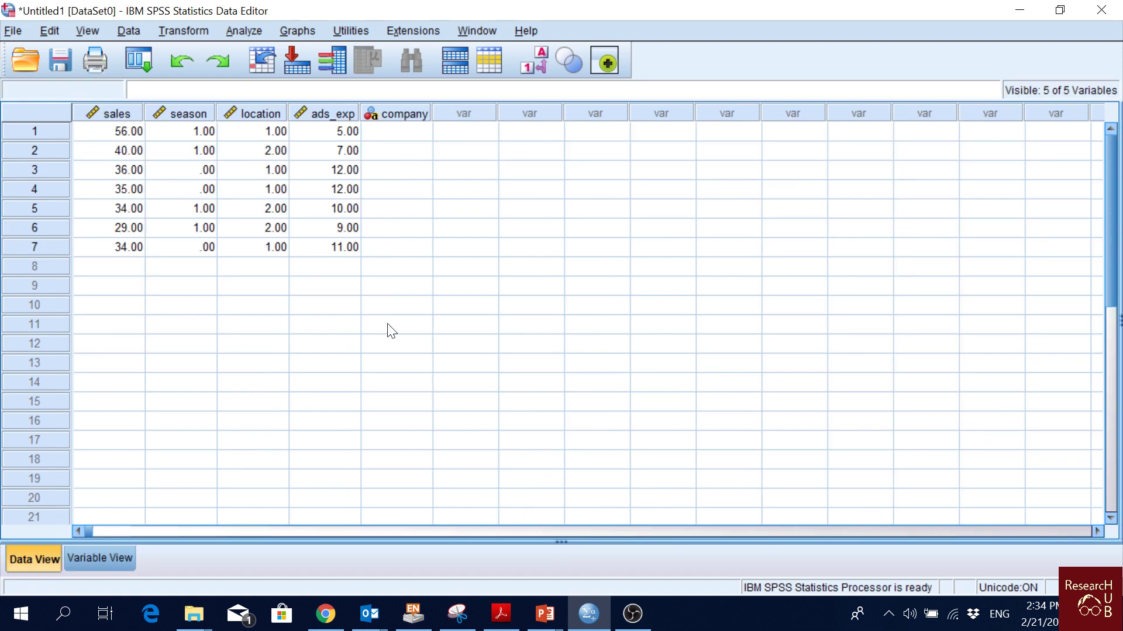
click(403, 132)
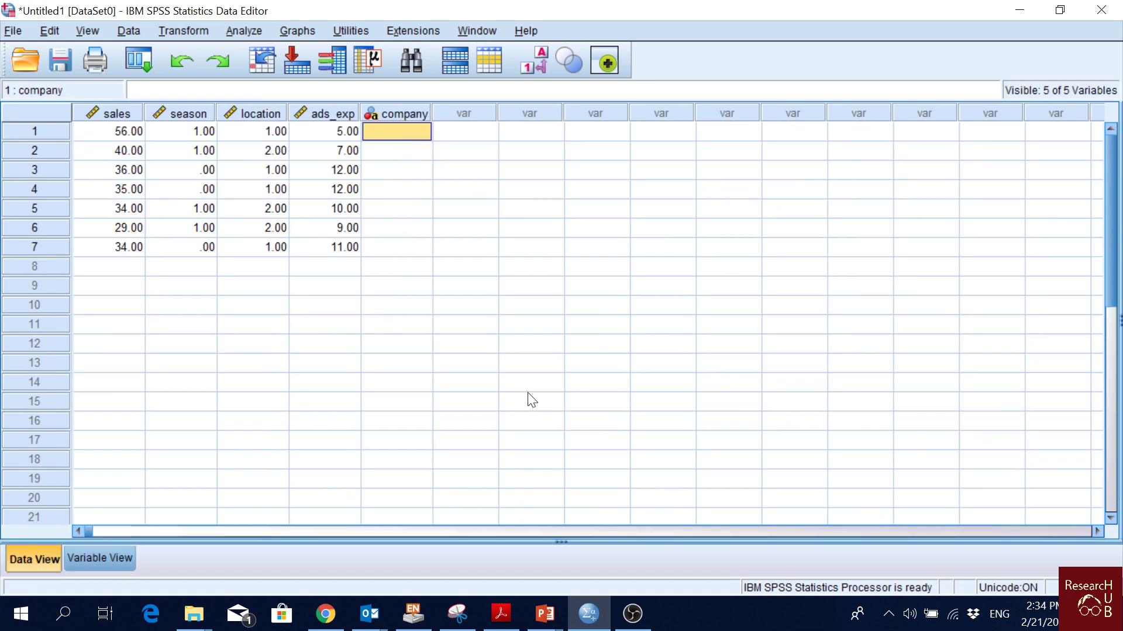
text(mcdonals)
key(Return)
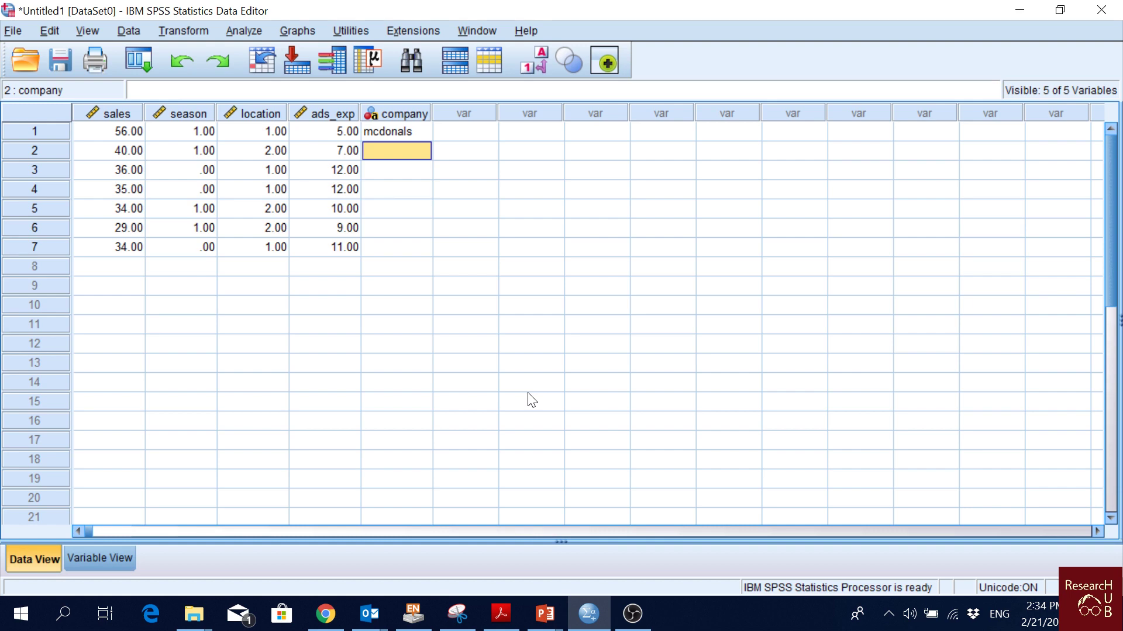
text(kfc)
key(Return)
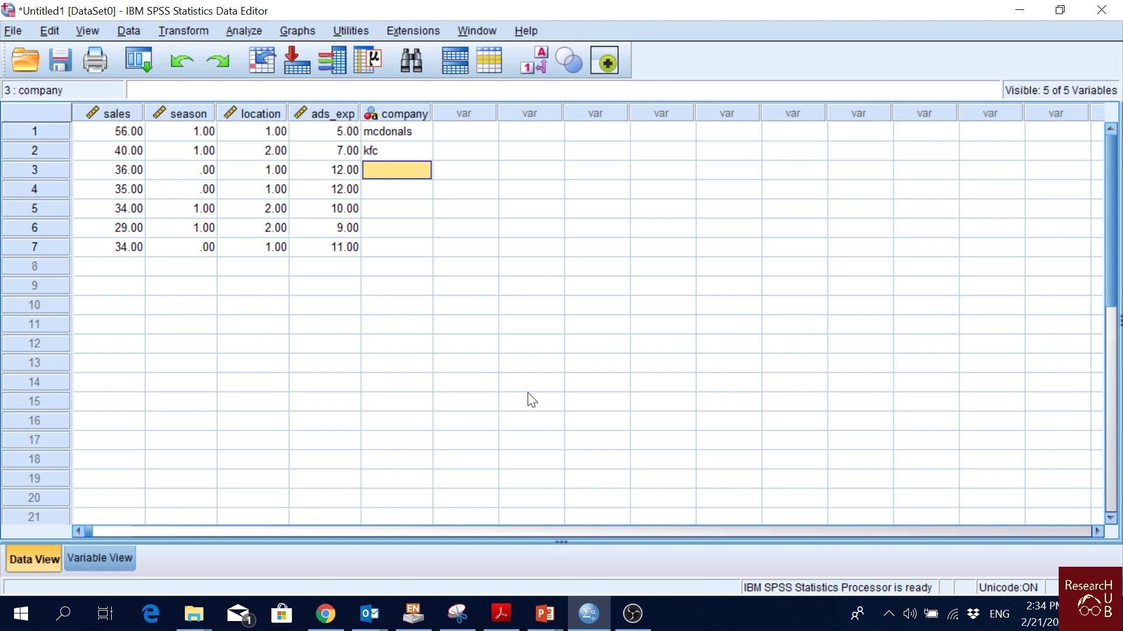
text(burgerki)
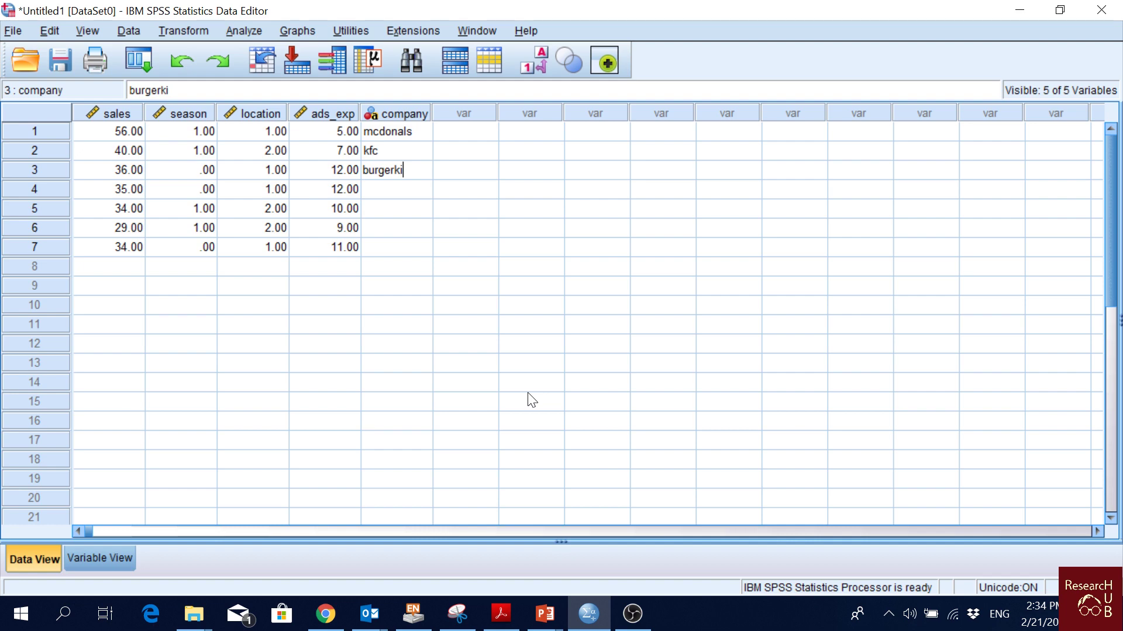
key(Return)
key(Up)
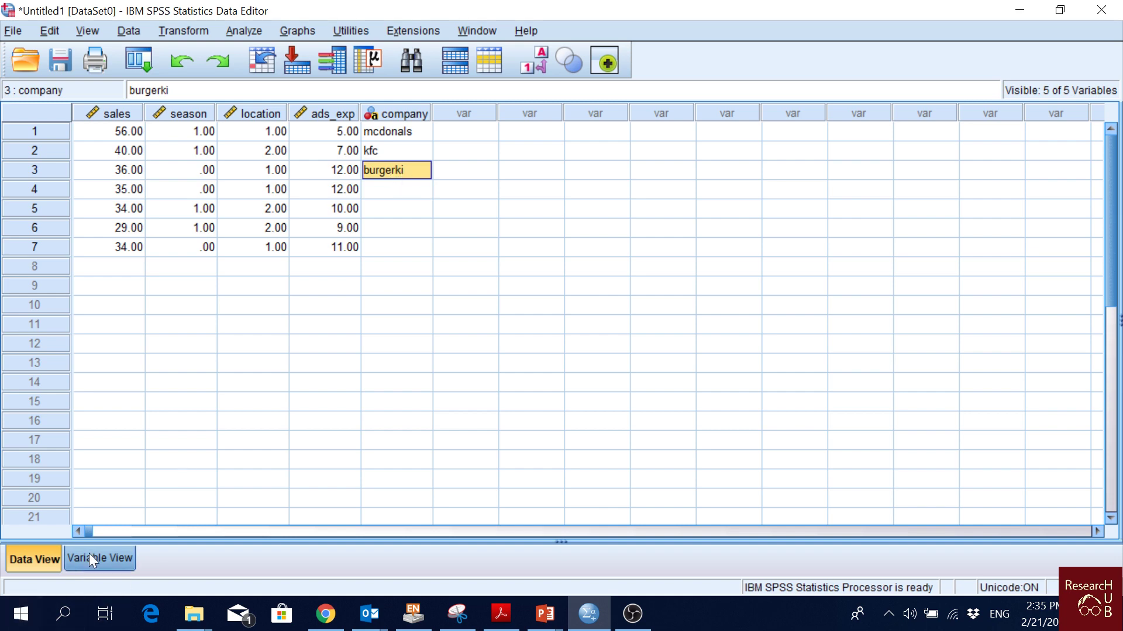
Set the company variable's Width to 16 in Variable View.
click(110, 560)
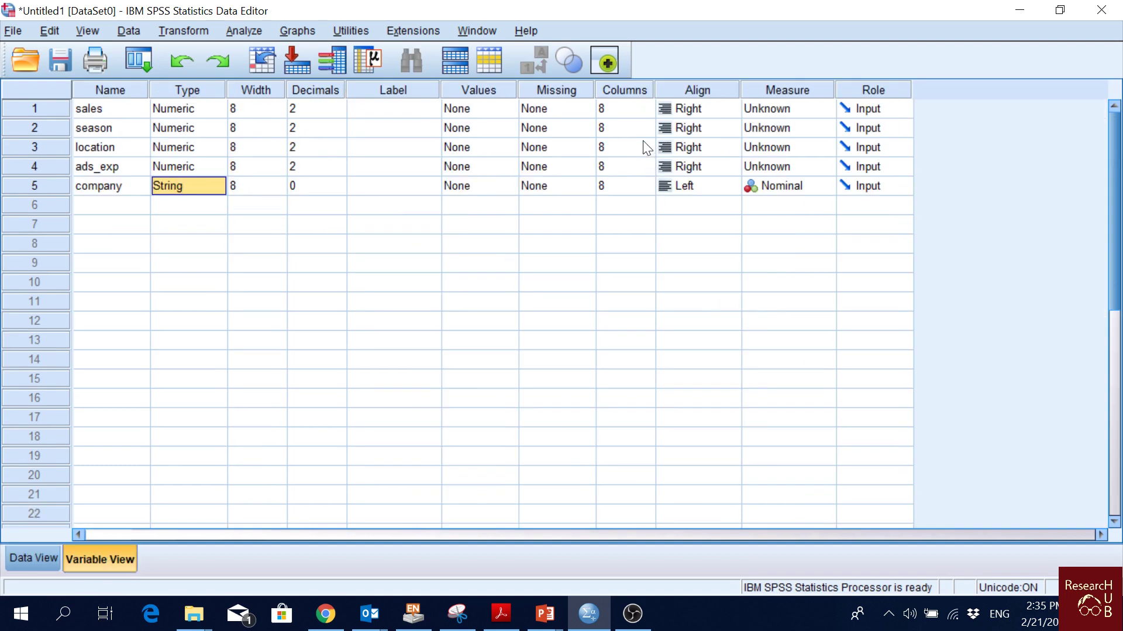
click(266, 95)
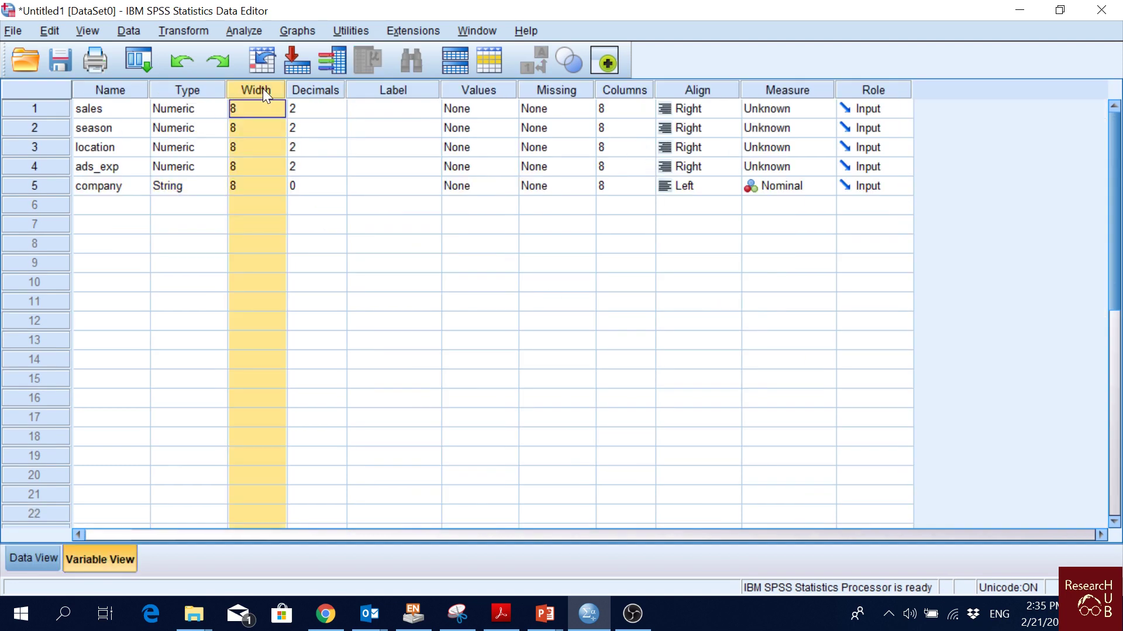
click(256, 191)
click(278, 182)
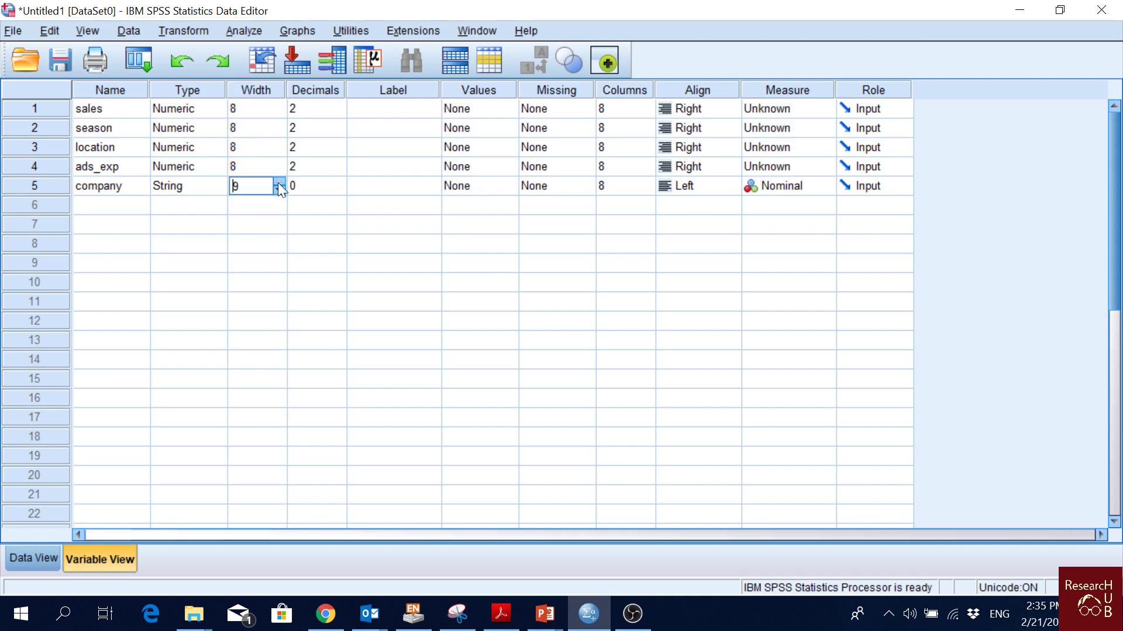
text(16)
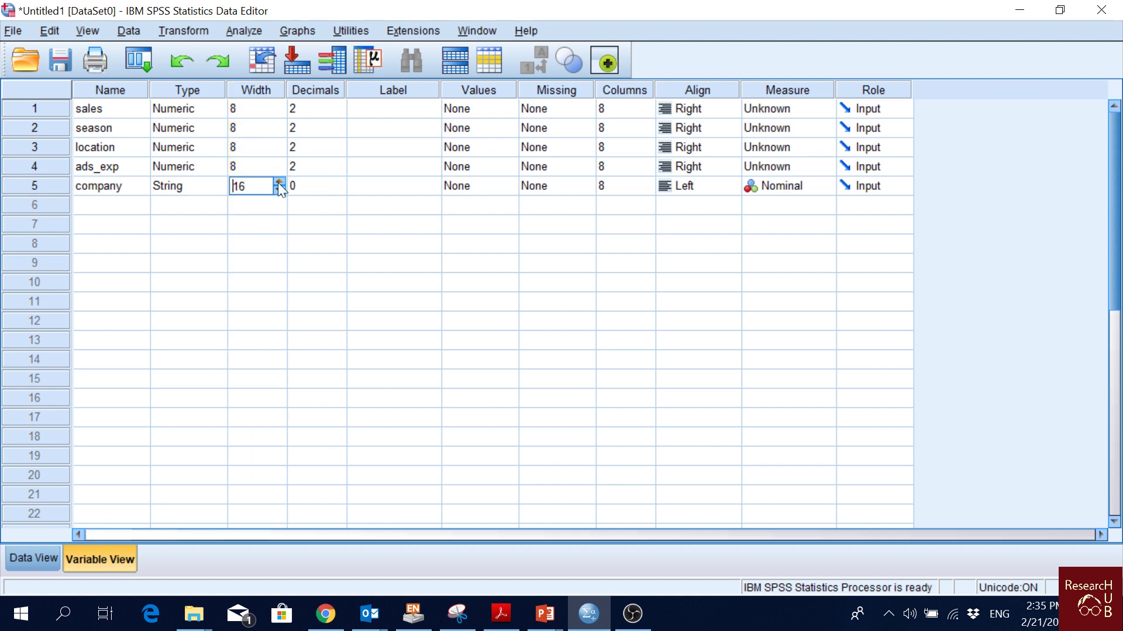
Correct row 3's company entry to burgerking and enter subway in row 4.
click(35, 560)
double_click(428, 169)
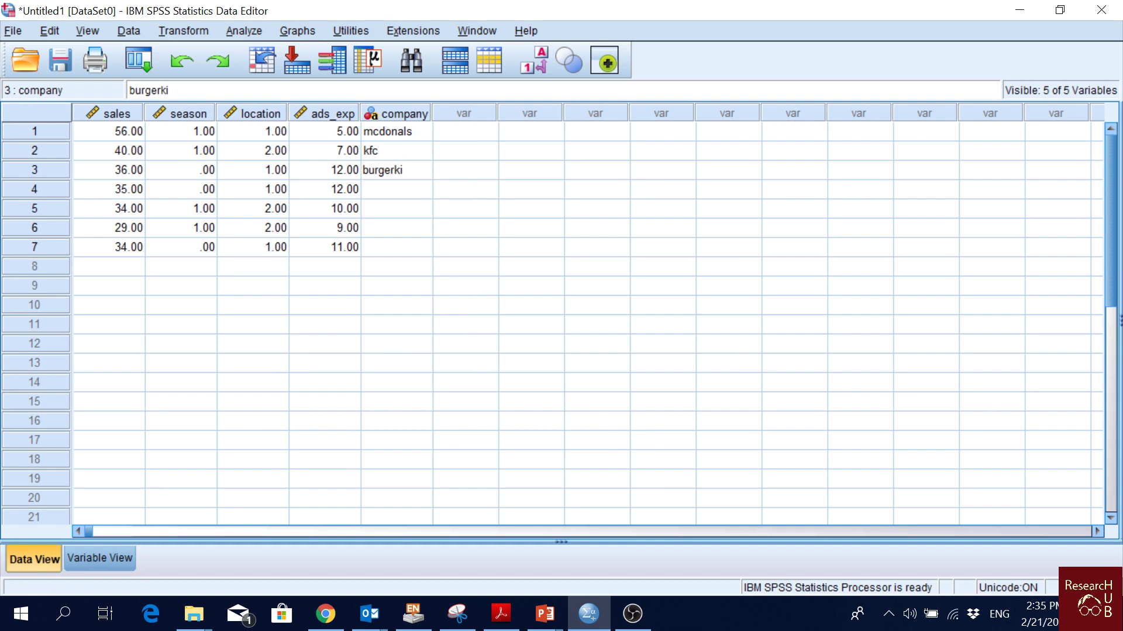
text(ng)
click(427, 177)
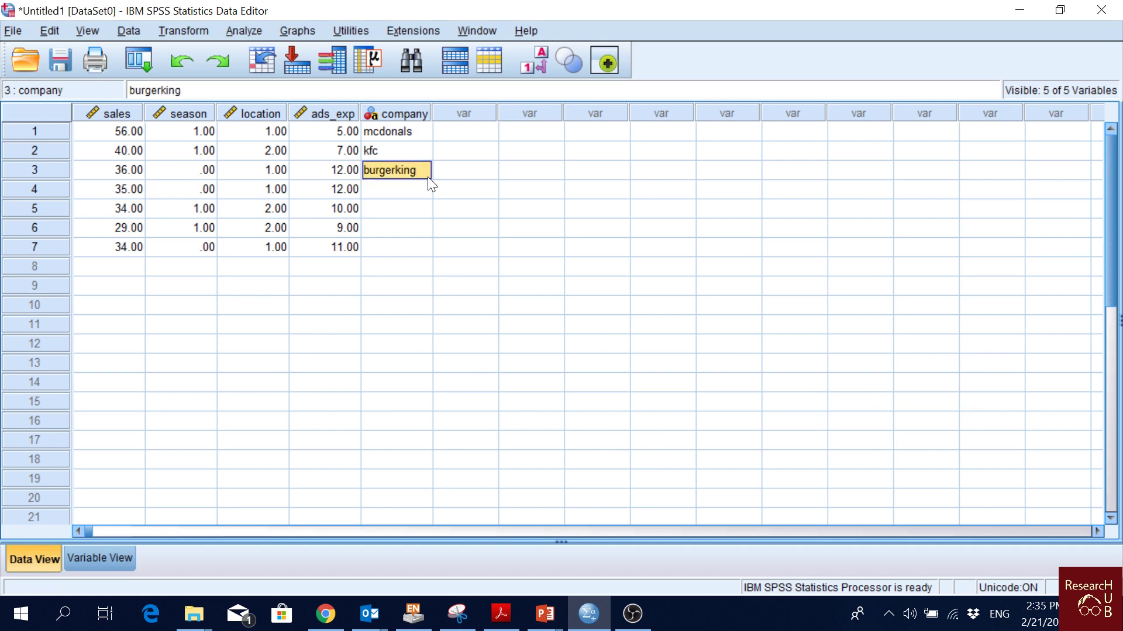
key(Down)
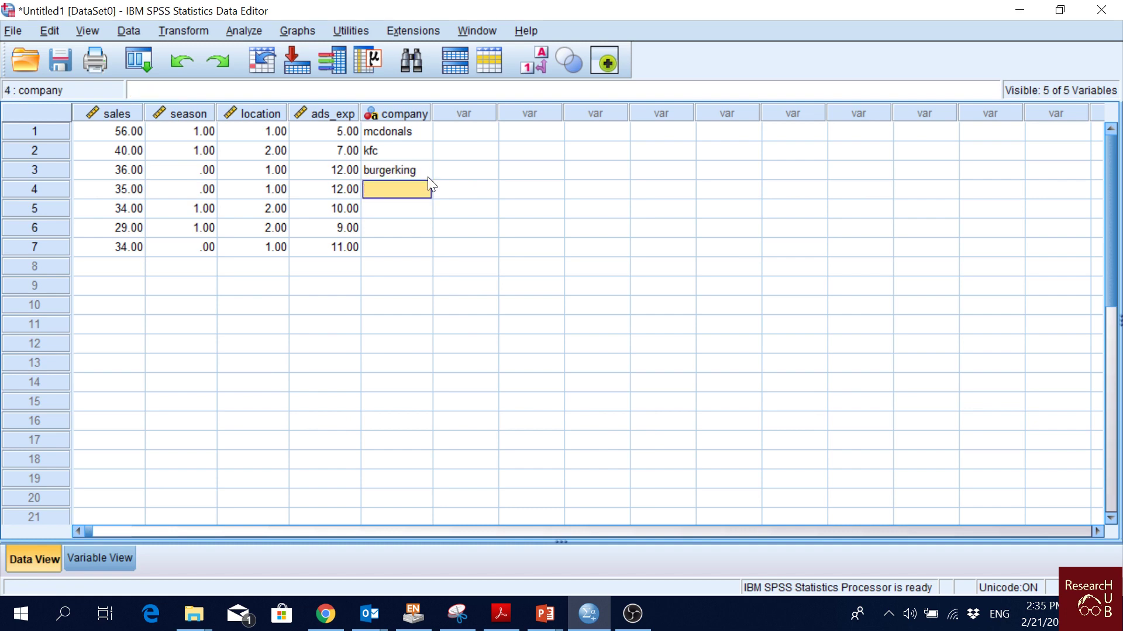
text(subway)
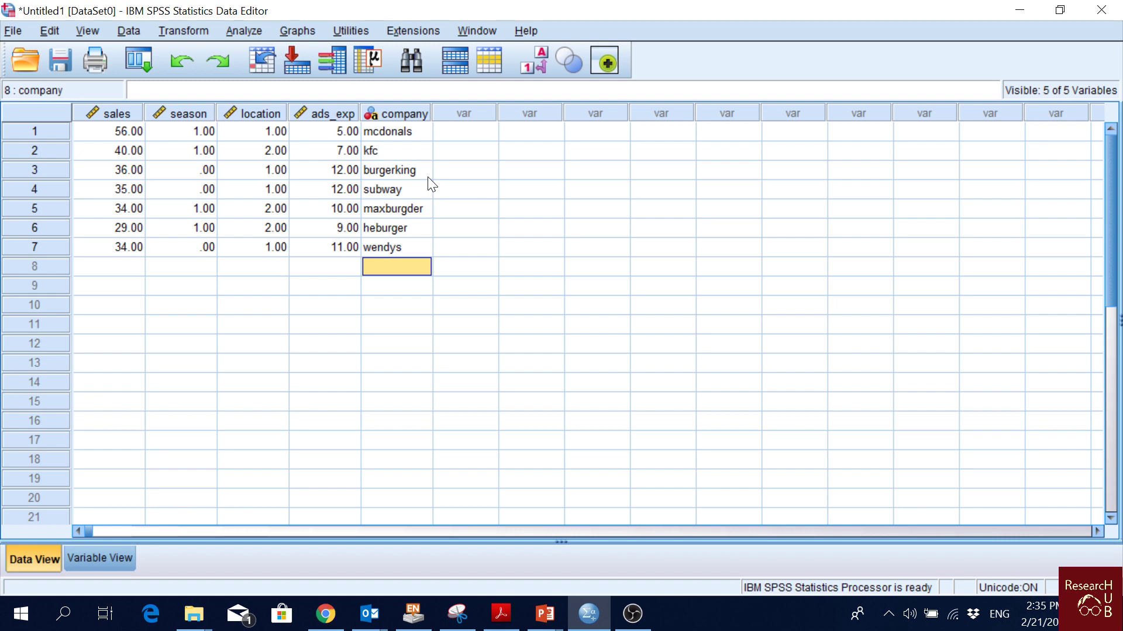
click(417, 134)
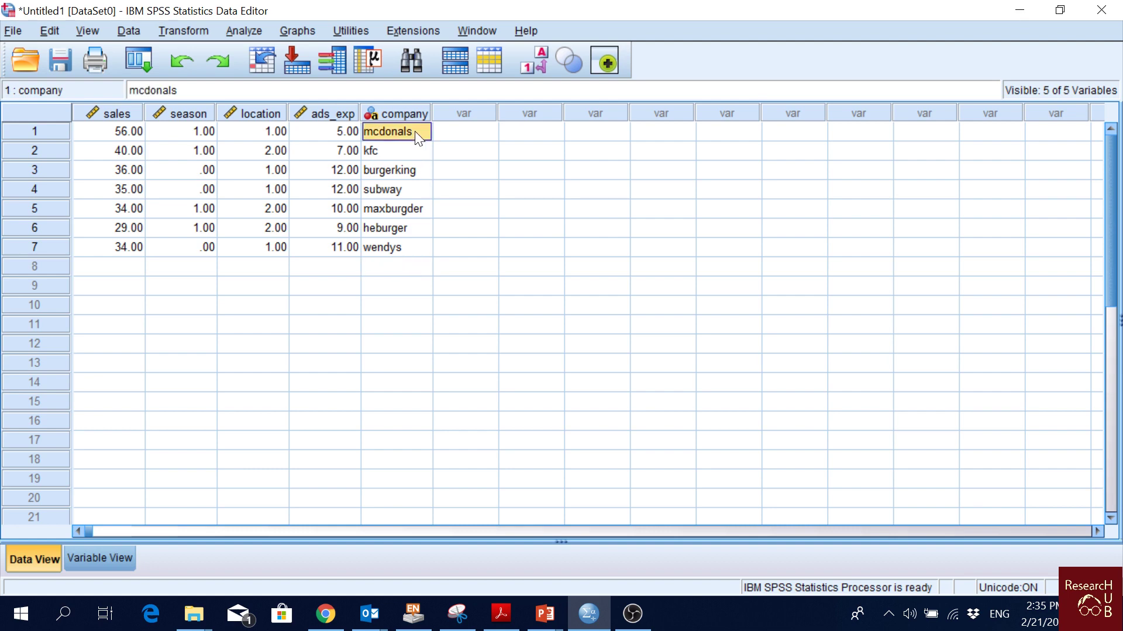
click(125, 131)
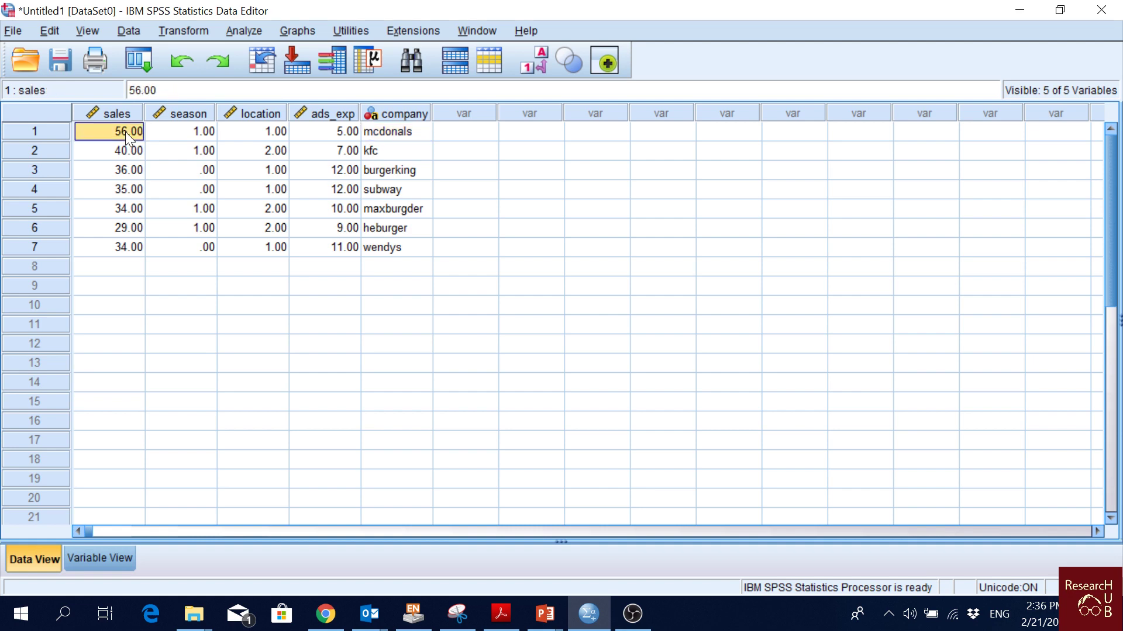
click(340, 132)
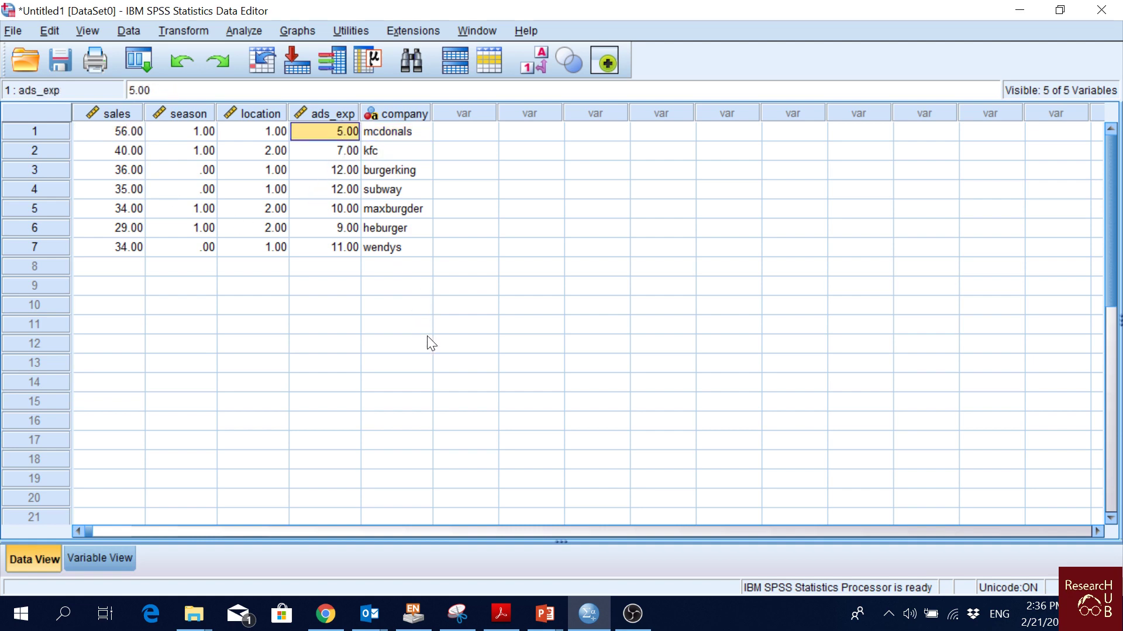
click(255, 132)
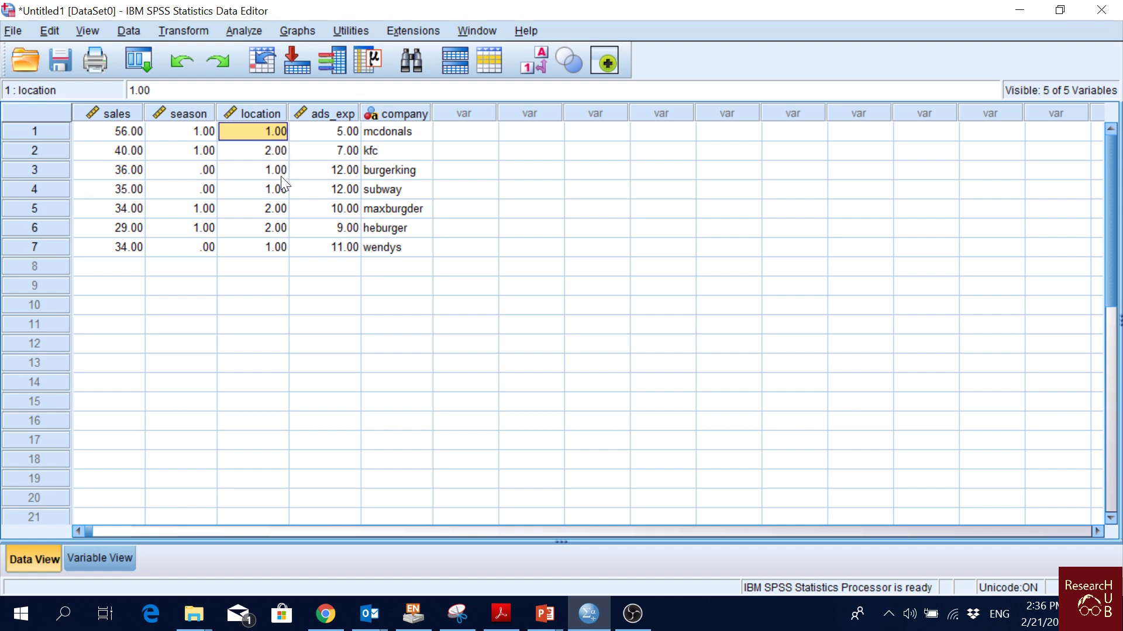
click(280, 152)
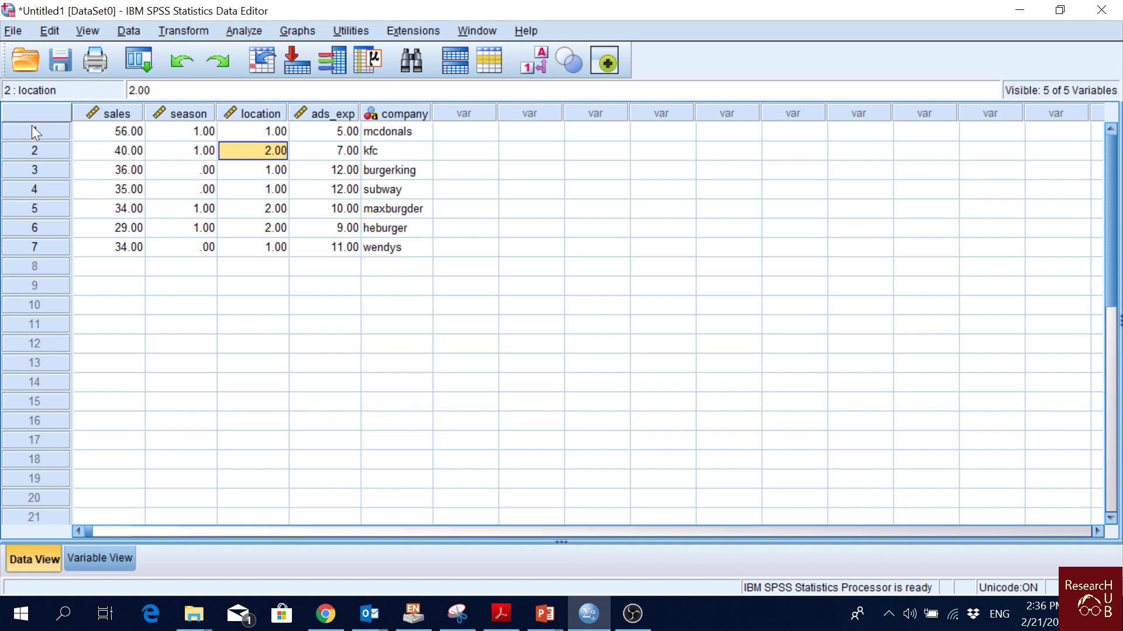
click(409, 113)
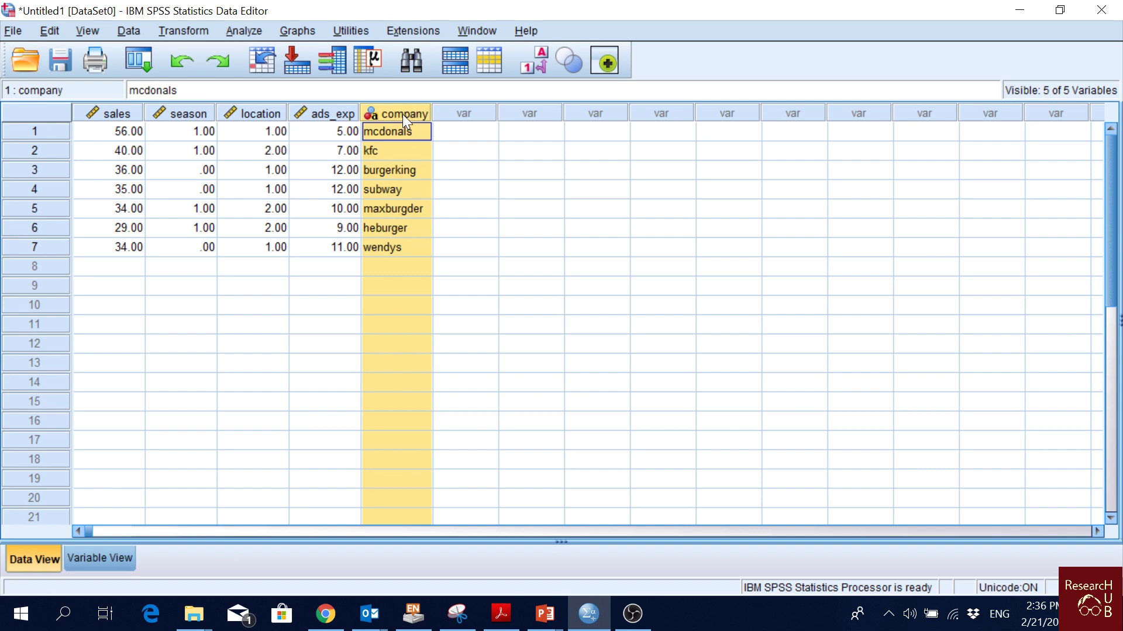
Move the company column to the far left, ahead of sales.
drag(403, 114, 86, 117)
click(326, 324)
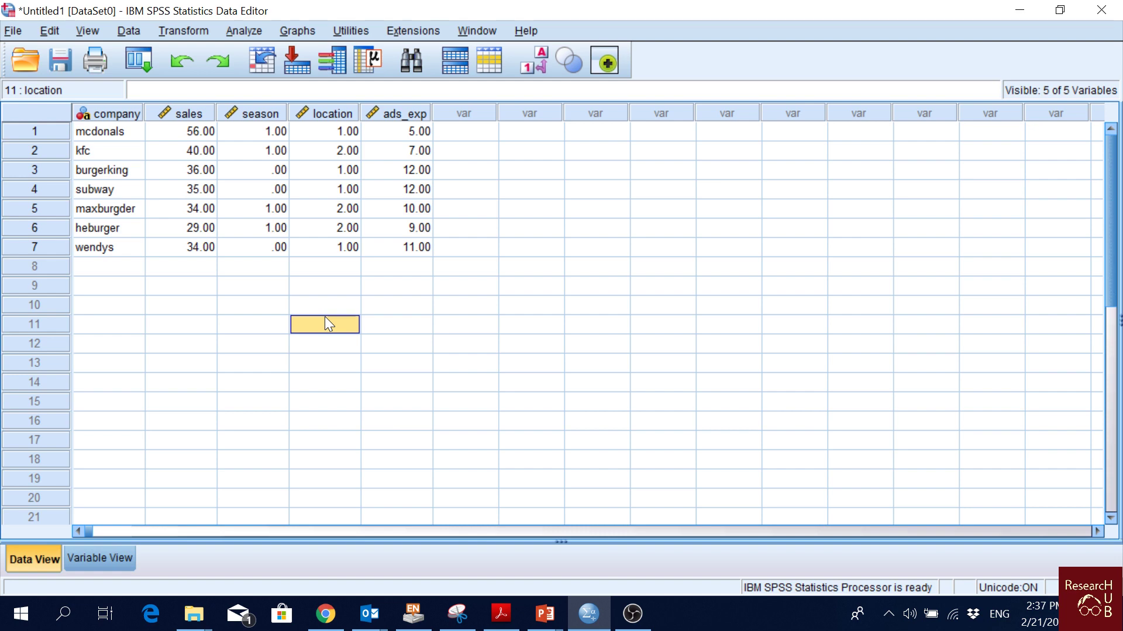
click(199, 112)
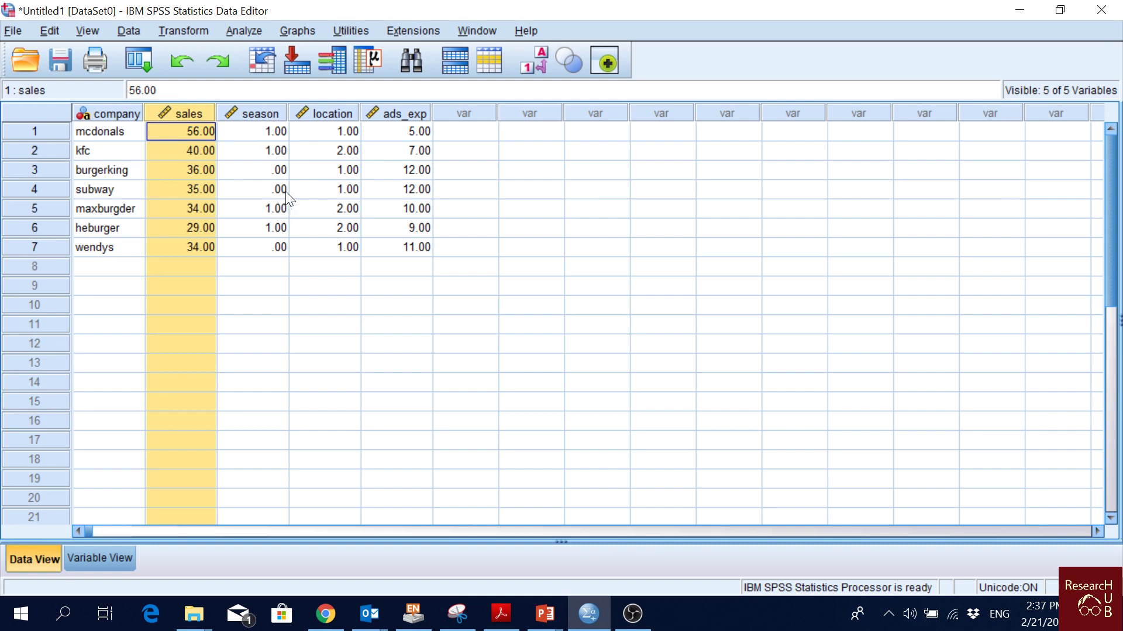
click(320, 113)
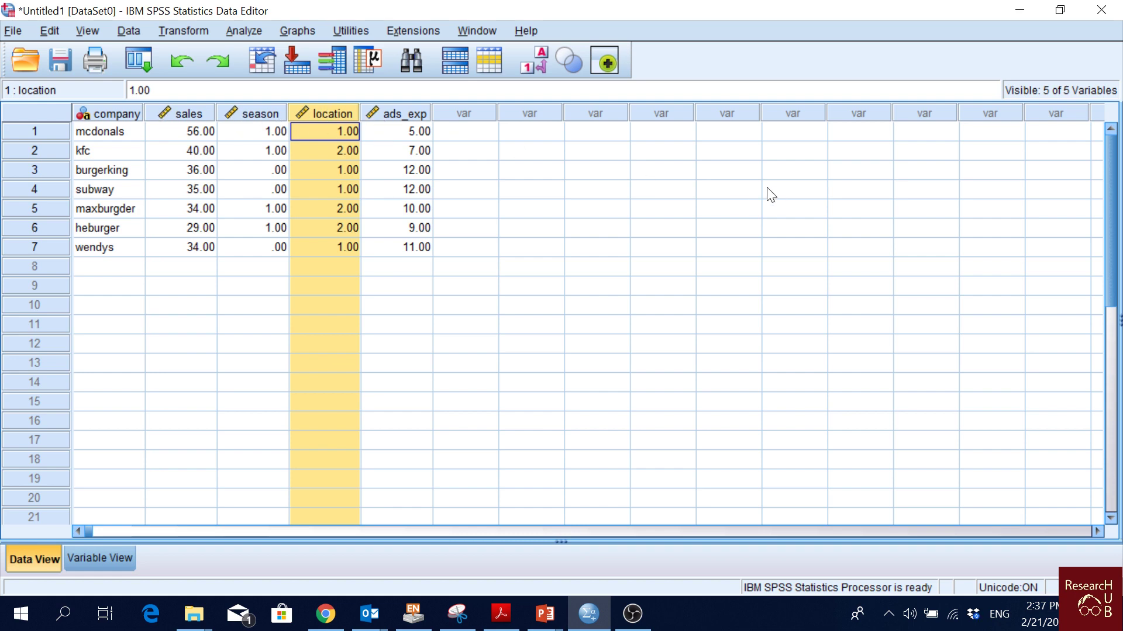
click(88, 267)
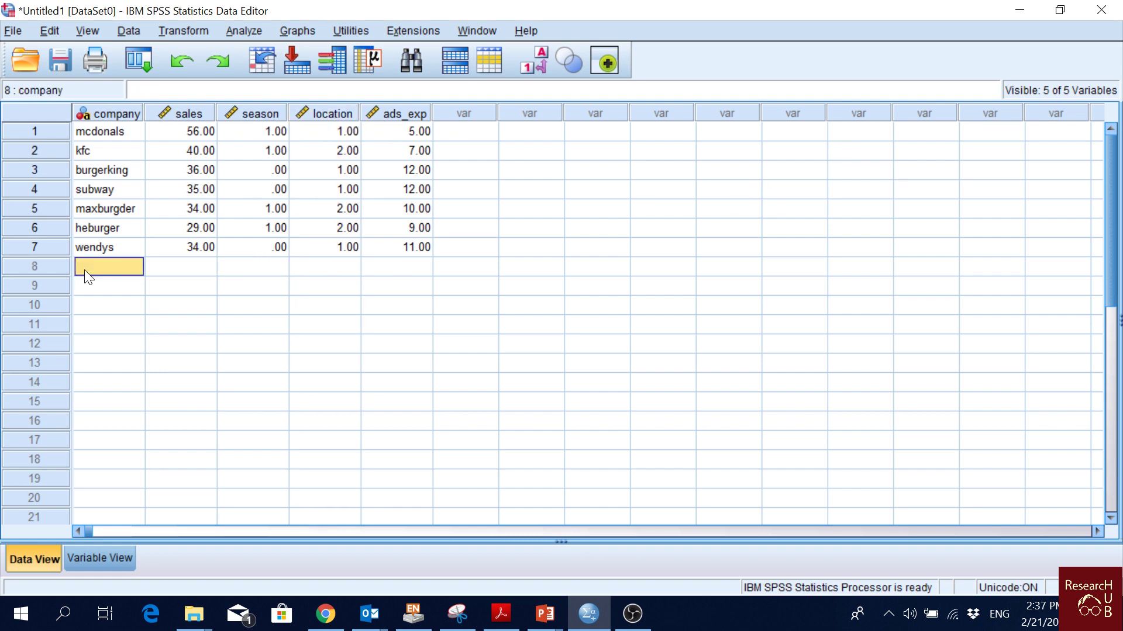